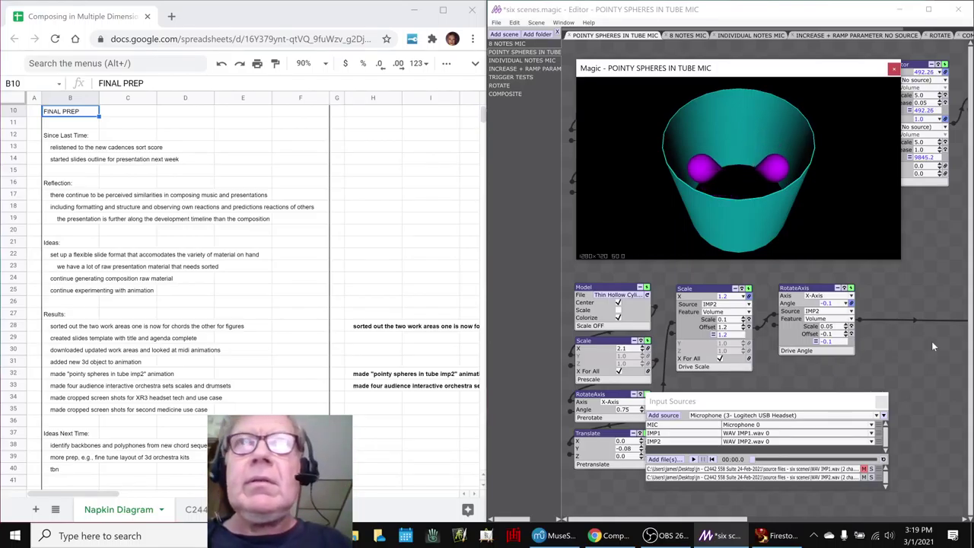
Play the audio driving the POINTY SPHERES IN TUBE MIC scene and check the live stream in OBS before returning to Magic.
{"action": "key", "text": "space"}
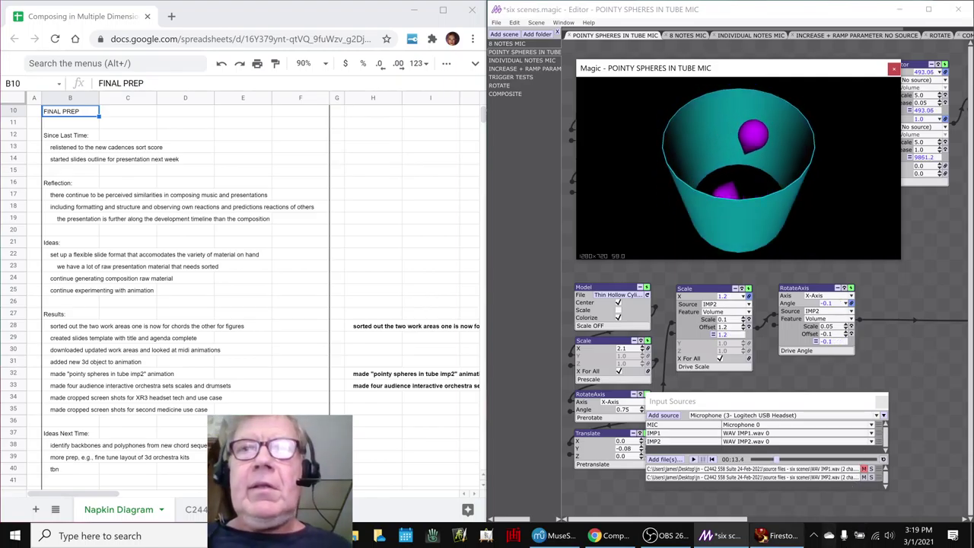
{"action": "left_click", "coordinate": [651, 535]}
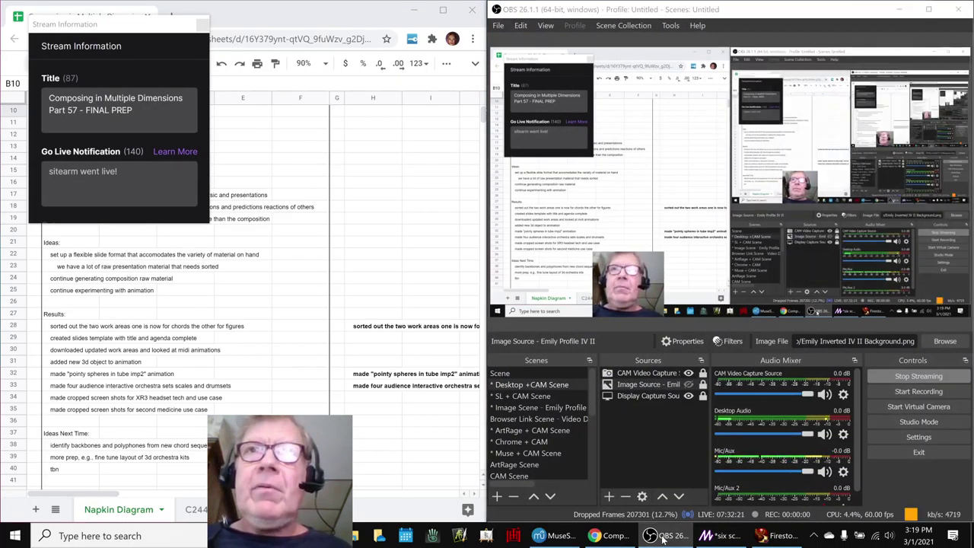
{"action": "left_click", "coordinate": [662, 535]}
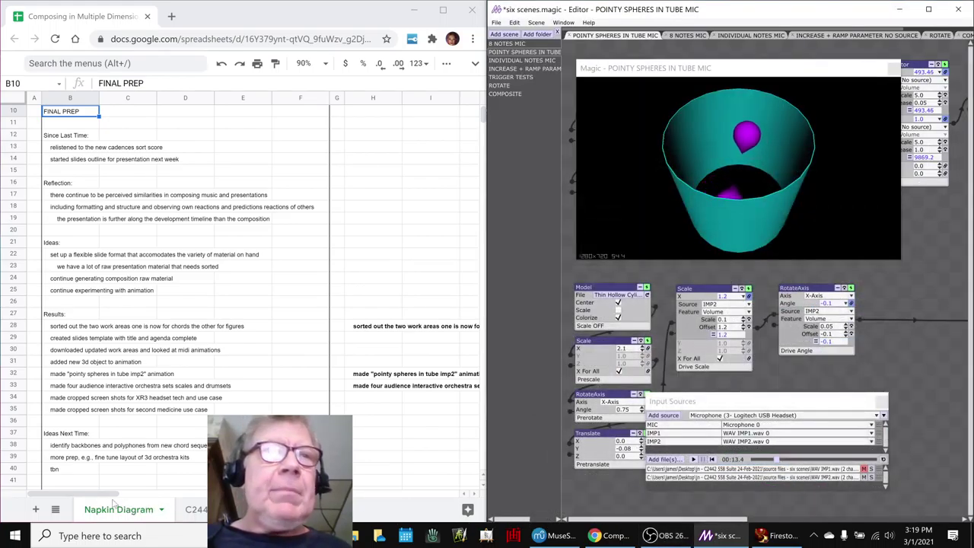
Bring the spreadsheet's bold result notes into view, switch to MuseScore and examine the opening chords of the Work Area - Chords score.
{"action": "left_click_drag", "start_coordinate": [111, 494], "coordinate": [162, 508]}
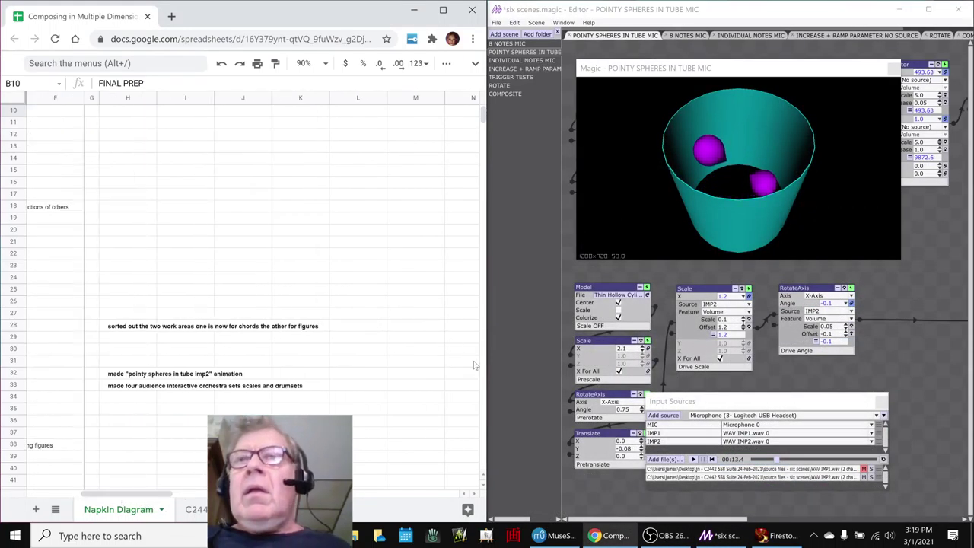
{"action": "mouse_move", "coordinate": [541, 539]}
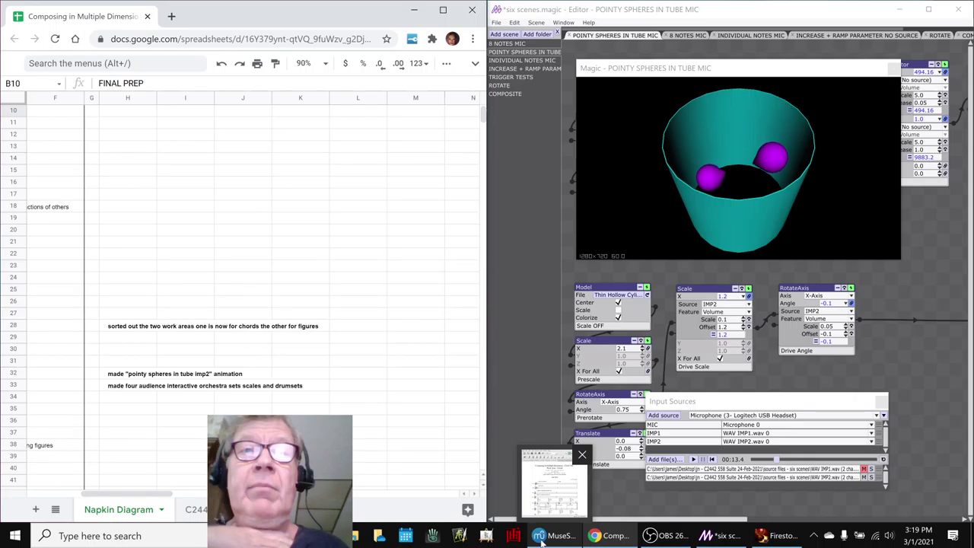
{"action": "left_click", "coordinate": [541, 539]}
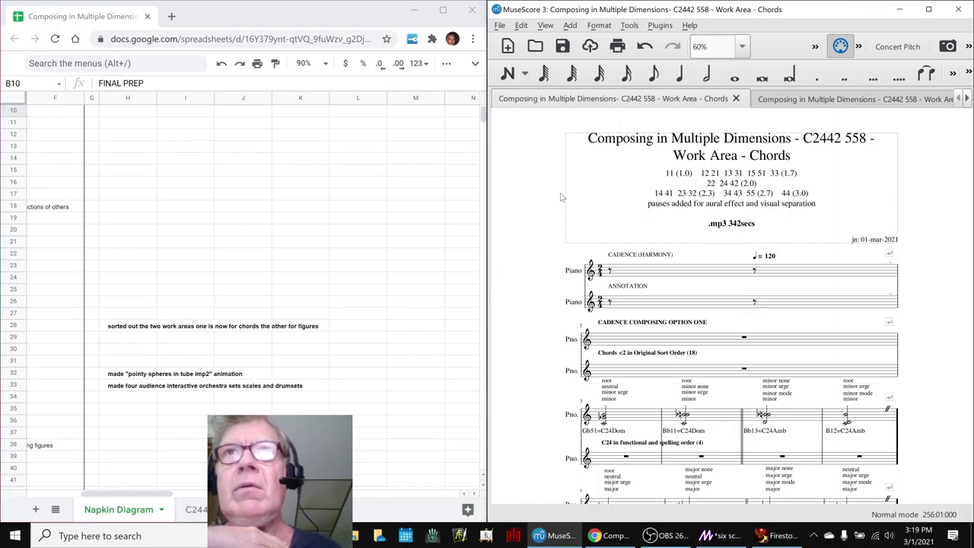
{"action": "scroll", "coordinate": [542, 250], "scroll_direction": "down", "scroll_amount": 3}
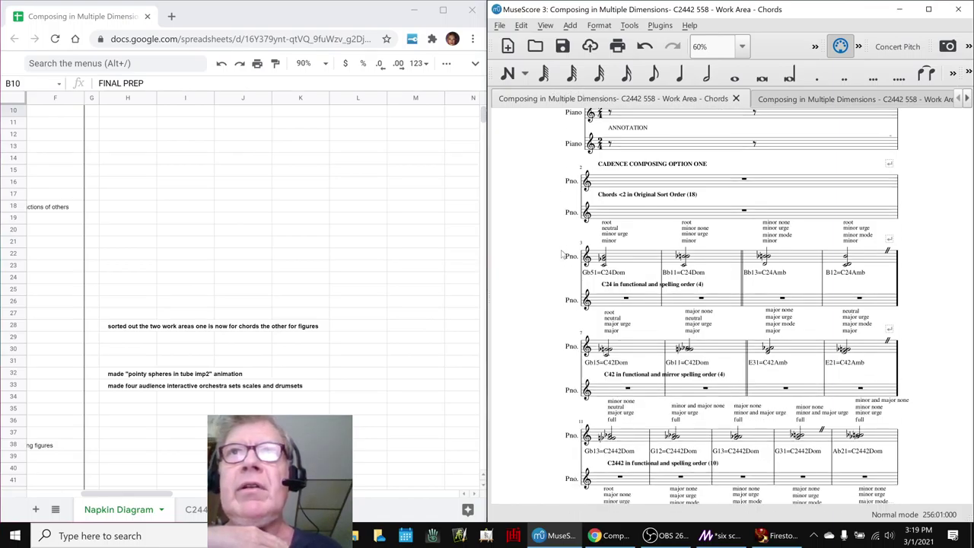
{"action": "left_click", "coordinate": [630, 261]}
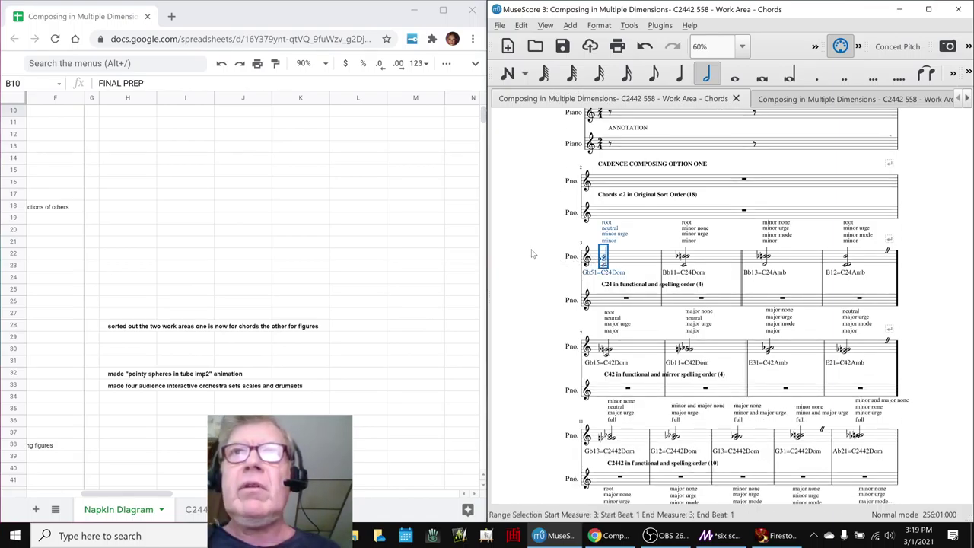
Switch to Magic, move the preview window clear of the Pointy Sphere nodes and play a further portion of the audio sources.
{"action": "left_click", "coordinate": [719, 535]}
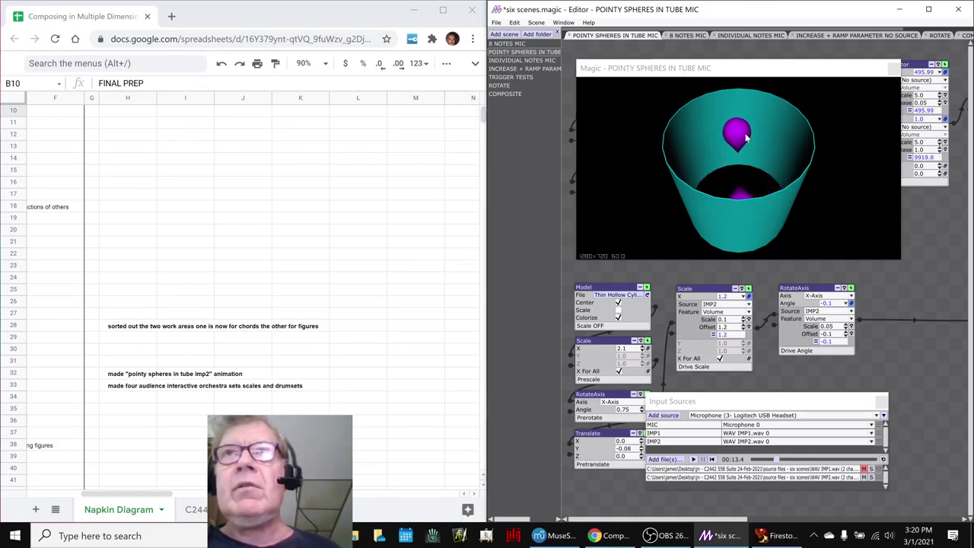
{"action": "left_click_drag", "start_coordinate": [659, 68], "coordinate": [660, 237]}
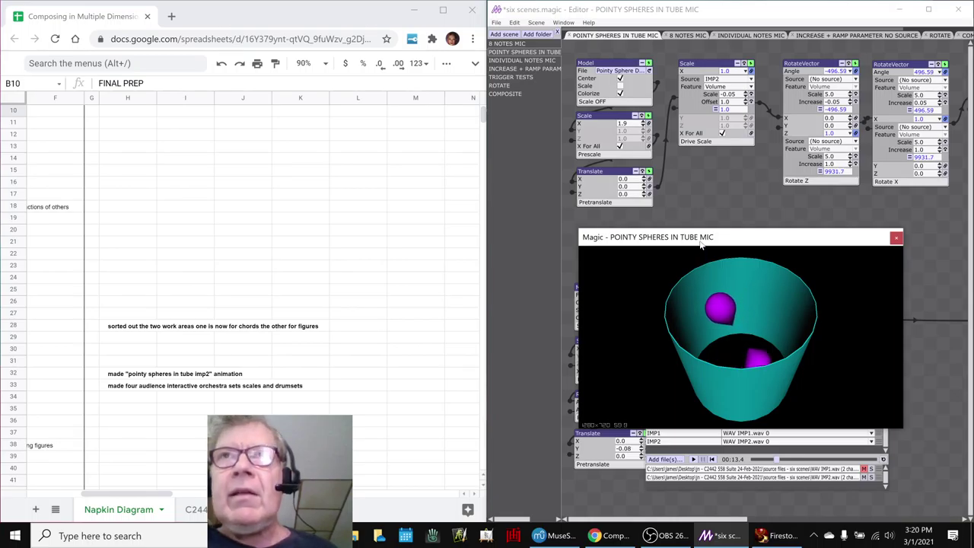
{"action": "left_click_drag", "start_coordinate": [701, 244], "coordinate": [691, 186]}
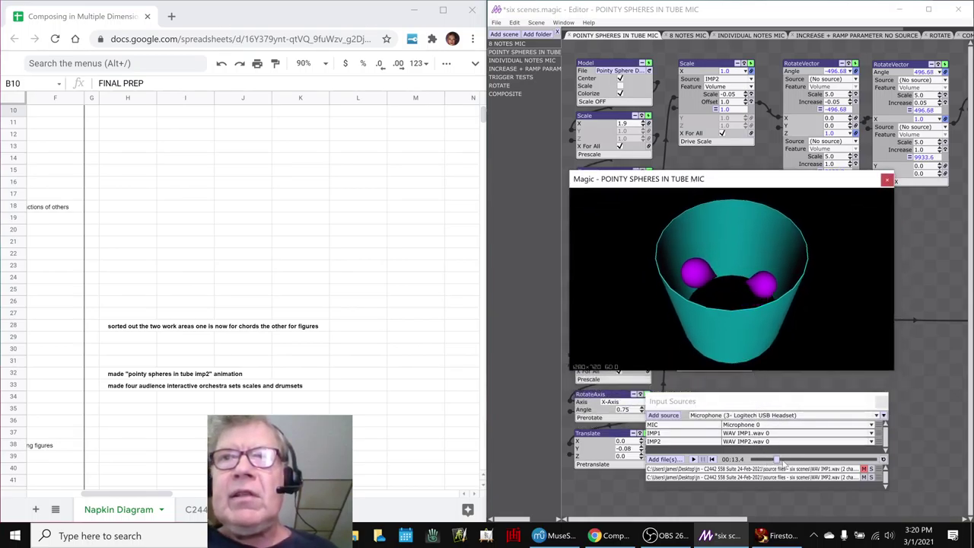
{"action": "left_click_drag", "start_coordinate": [777, 460], "coordinate": [805, 461]}
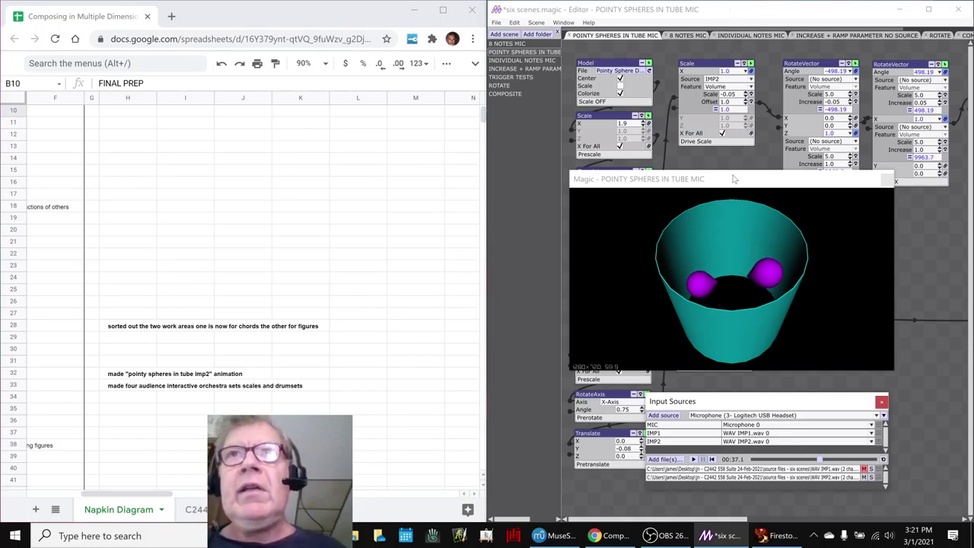
{"action": "left_click_drag", "start_coordinate": [735, 179], "coordinate": [730, 229]}
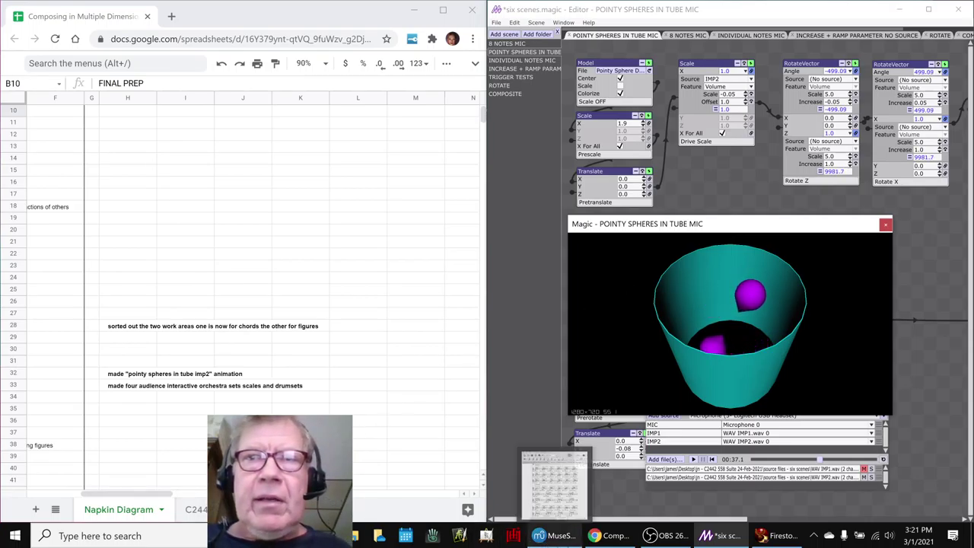
Switch to Firestorm, maximize its window and bring the camera from the avatar to the gray tube beside the white pointy spheres.
{"action": "left_click", "coordinate": [761, 537]}
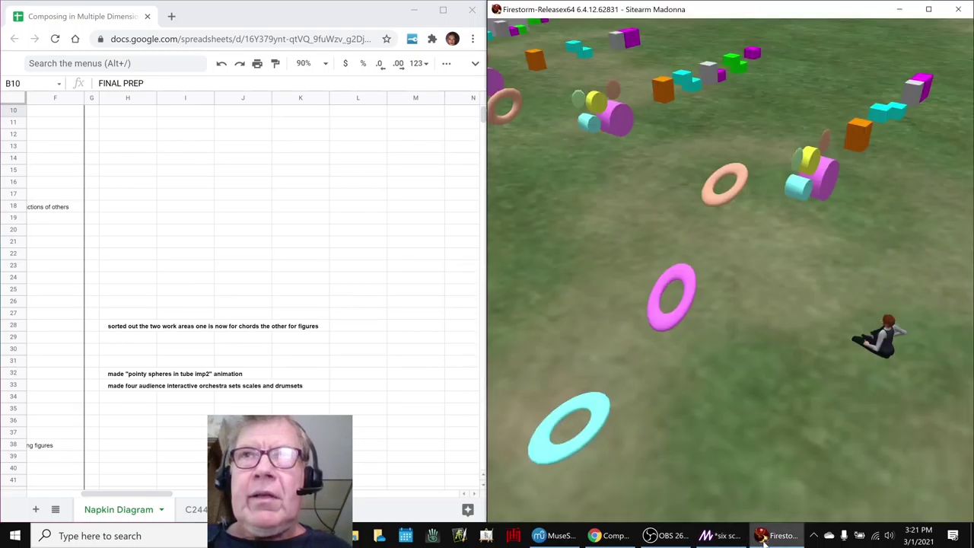
{"action": "left_click_drag", "start_coordinate": [647, 311], "coordinate": [939, 26]}
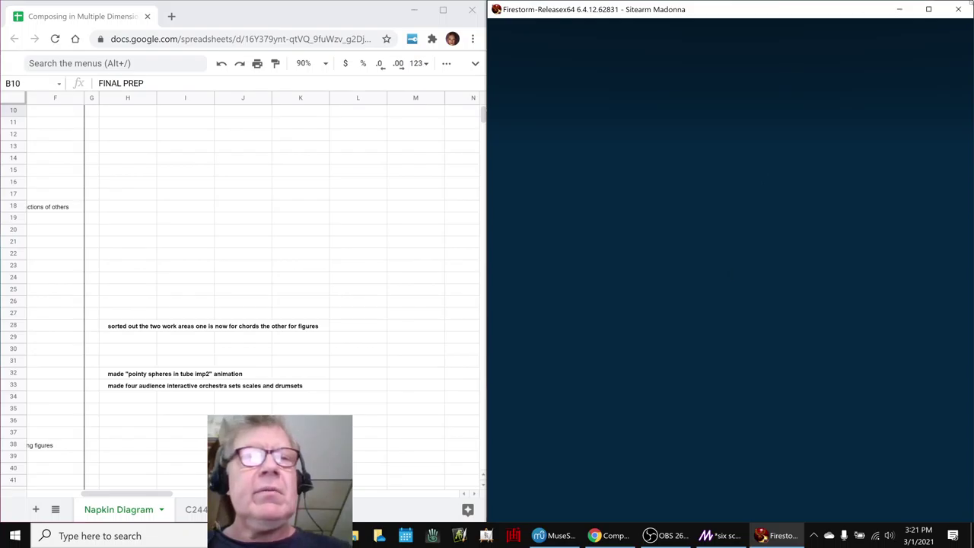
{"action": "key", "text": "Escape"}
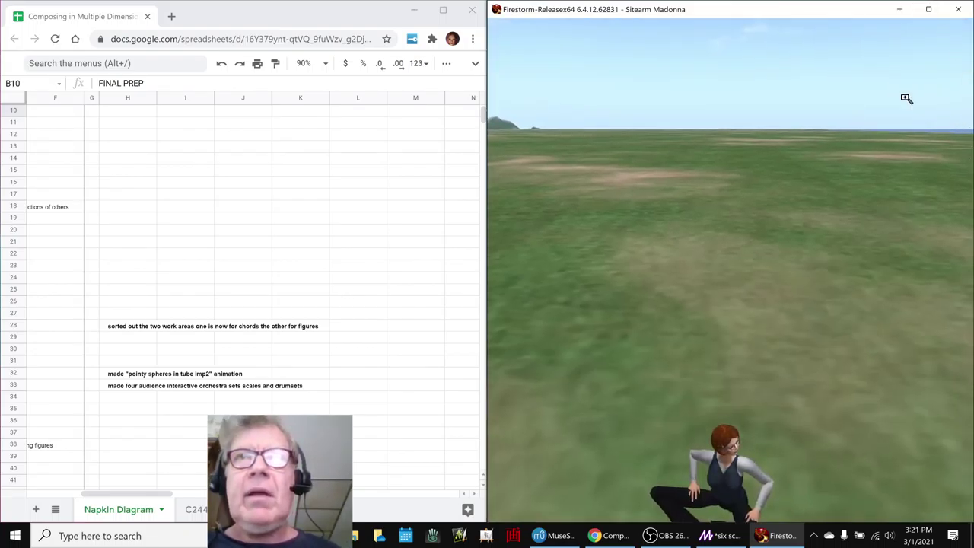
{"action": "left_click", "coordinate": [928, 10]}
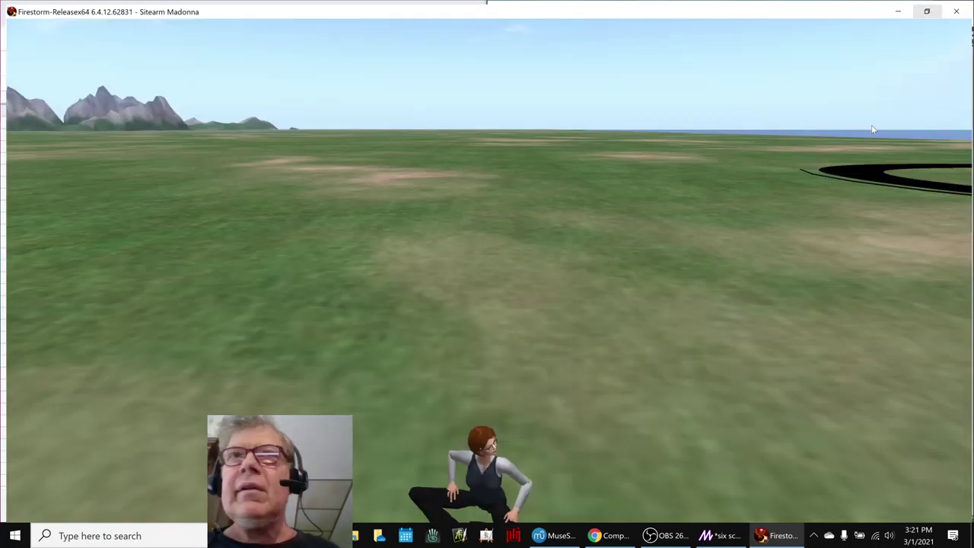
{"action": "key", "text": "Left"}
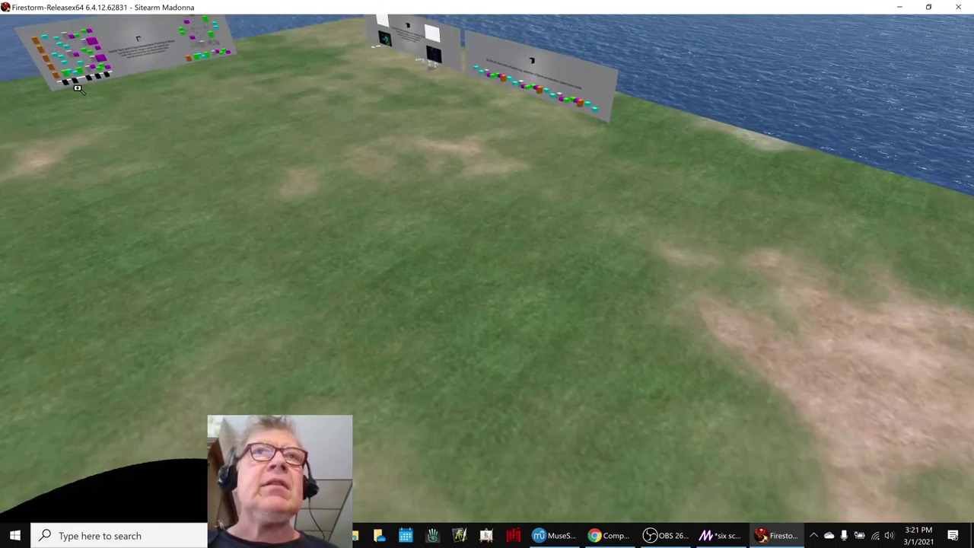
{"action": "left_click_drag", "start_coordinate": [124, 113], "coordinate": [175, 114]}
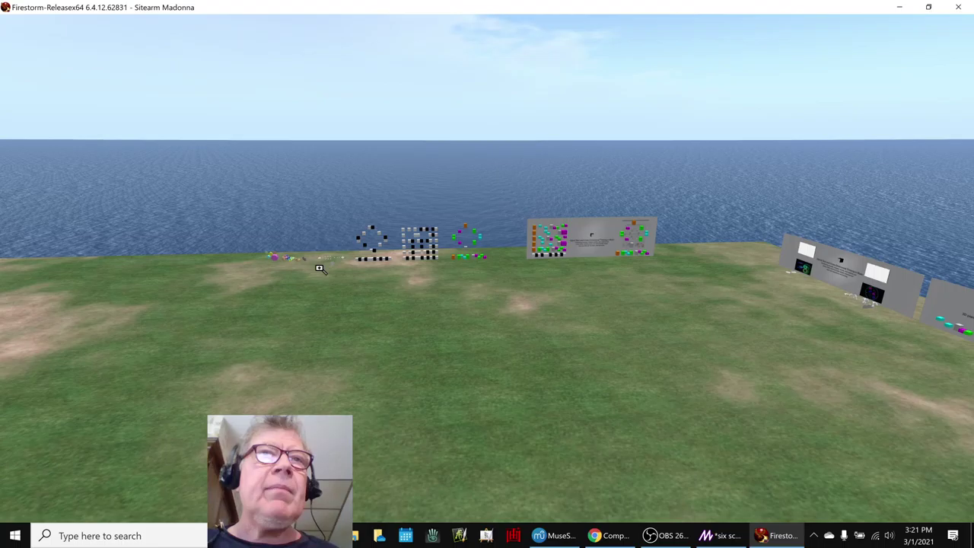
{"action": "left_click_drag", "start_coordinate": [319, 261], "coordinate": [579, 251]}
{"action": "left_click_drag", "start_coordinate": [515, 283], "coordinate": [515, 290]}
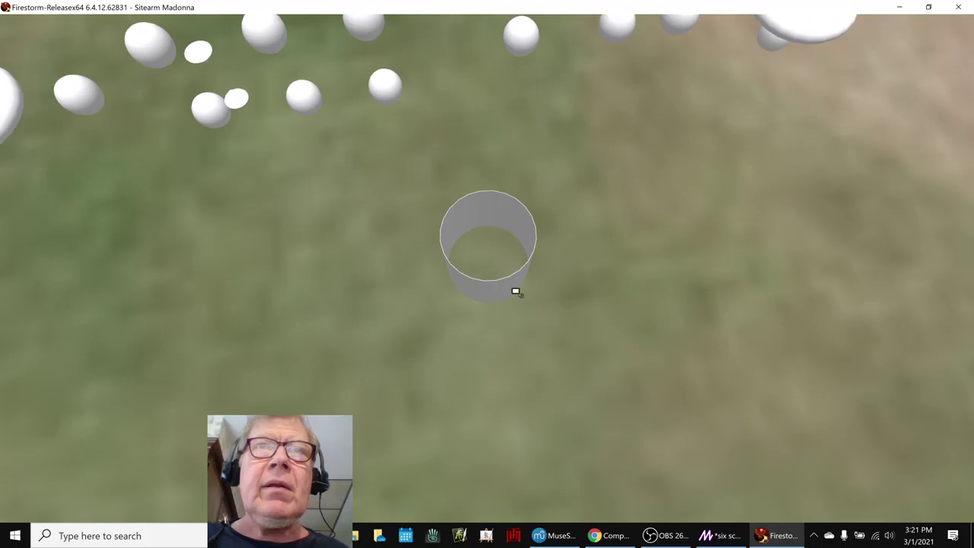
Compare the gray tube in Firestorm with the animated tube in Magic, playing a short stretch of audio from 00:37.1.
{"action": "left_click", "coordinate": [715, 536]}
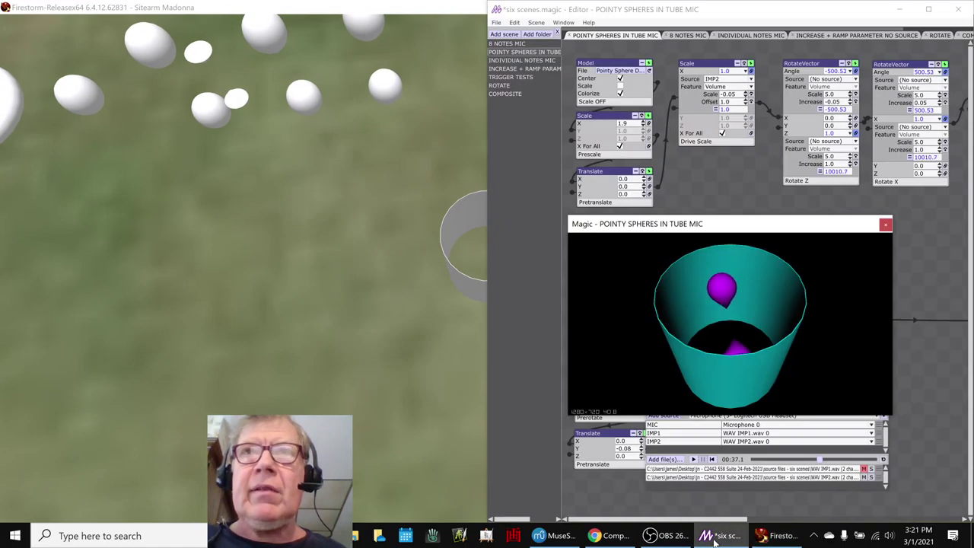
{"action": "left_click", "coordinate": [353, 279]}
{"action": "key", "text": "ctrl+alt+shift+Right"}
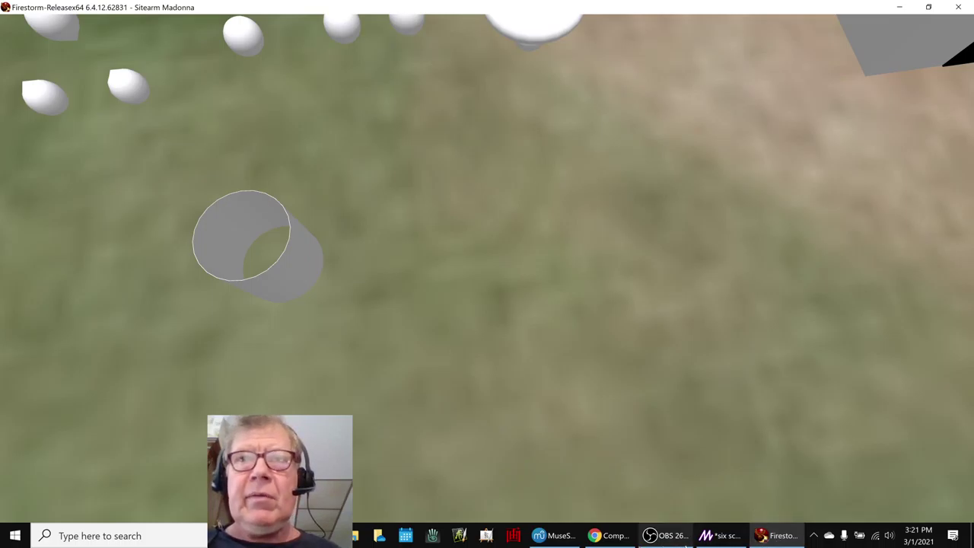
{"action": "left_click", "coordinate": [717, 534]}
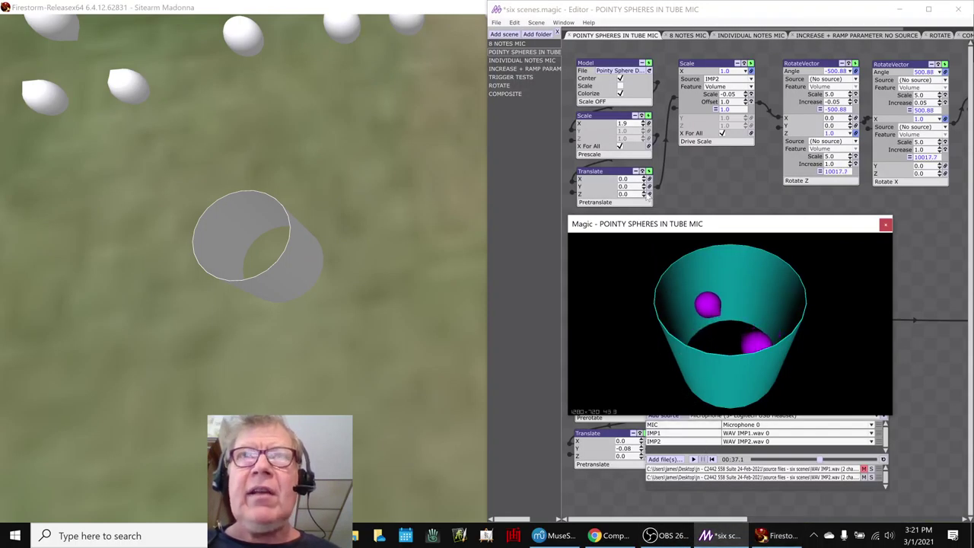
{"action": "left_click", "coordinate": [711, 174]}
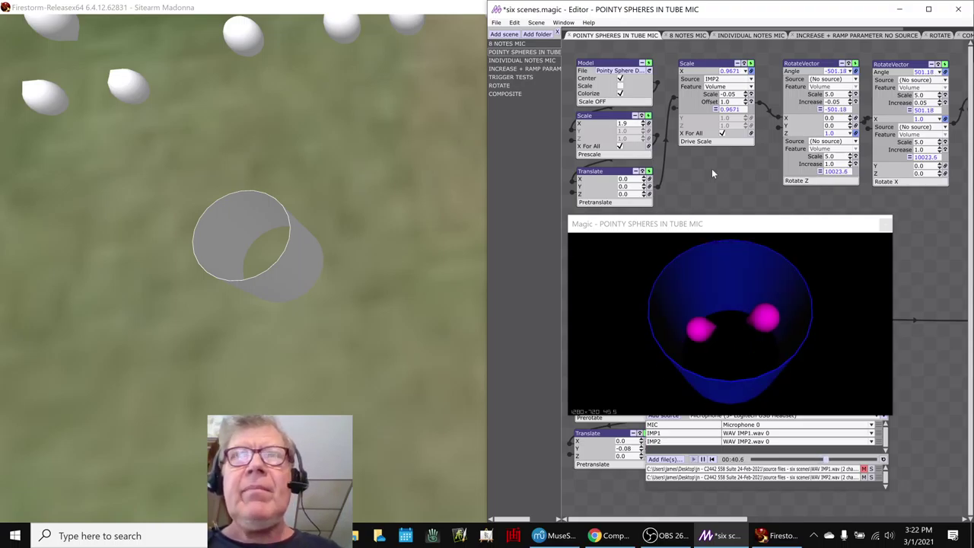
Show the Firestorm interface, inspect the linked pair of pointy spheres in the object editor against the Magic animation, and close the editor.
{"action": "left_click", "coordinate": [244, 123], "text": "ctrl+alt"}
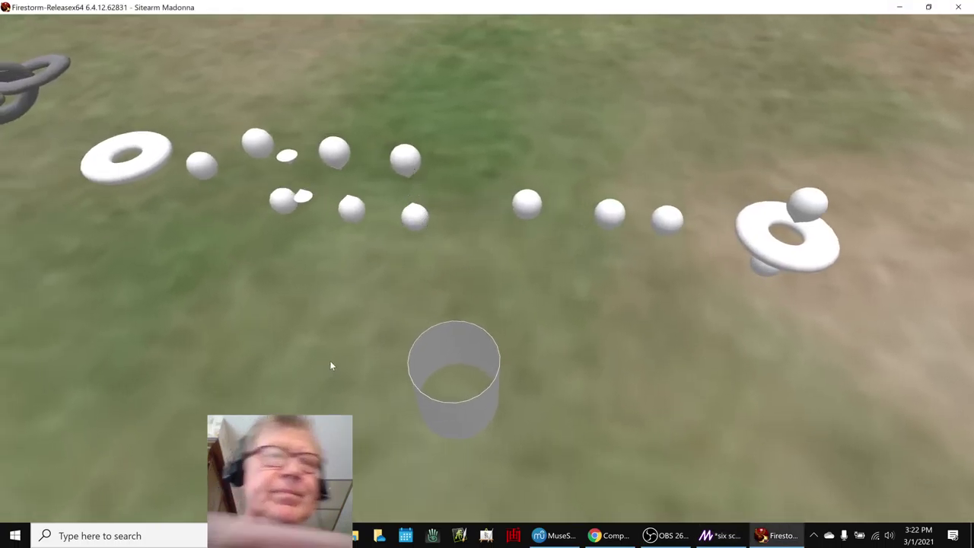
{"action": "key", "text": "ctrl+alt+F1"}
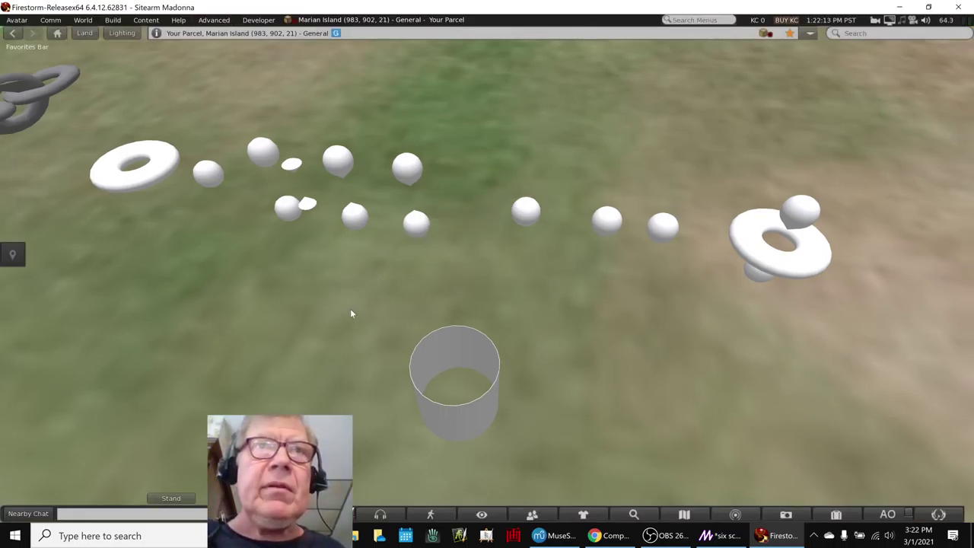
{"action": "right_click", "coordinate": [409, 222]}
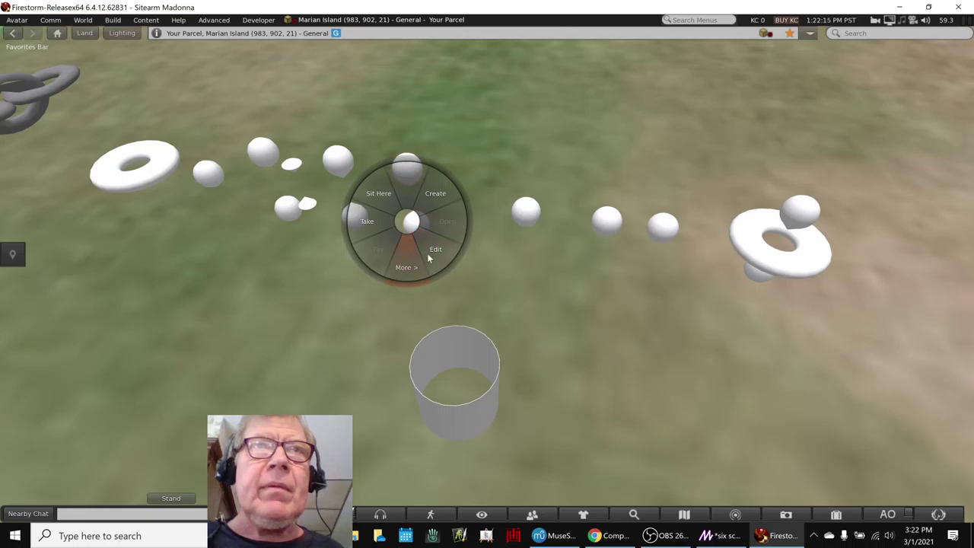
{"action": "left_click", "coordinate": [430, 253]}
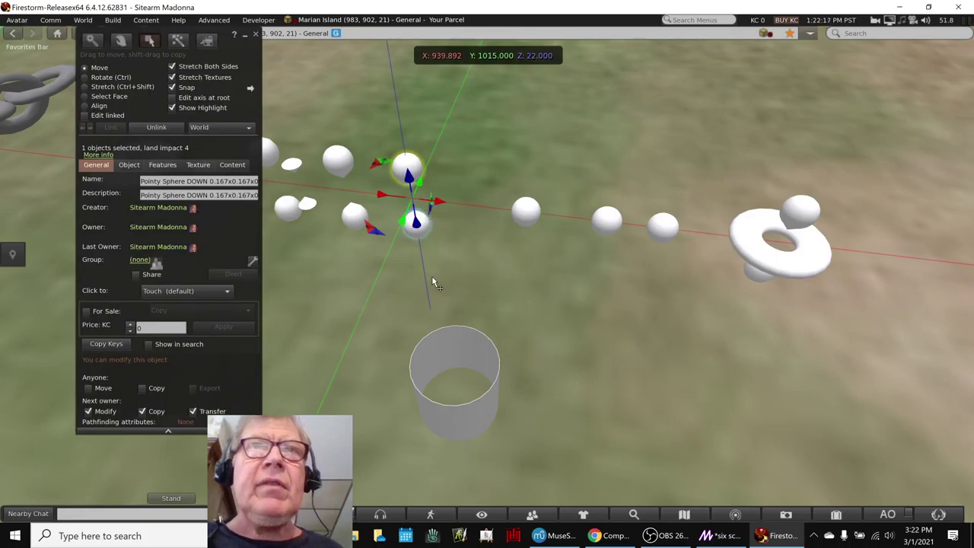
{"action": "left_click", "coordinate": [436, 343]}
{"action": "left_click", "coordinate": [417, 228]}
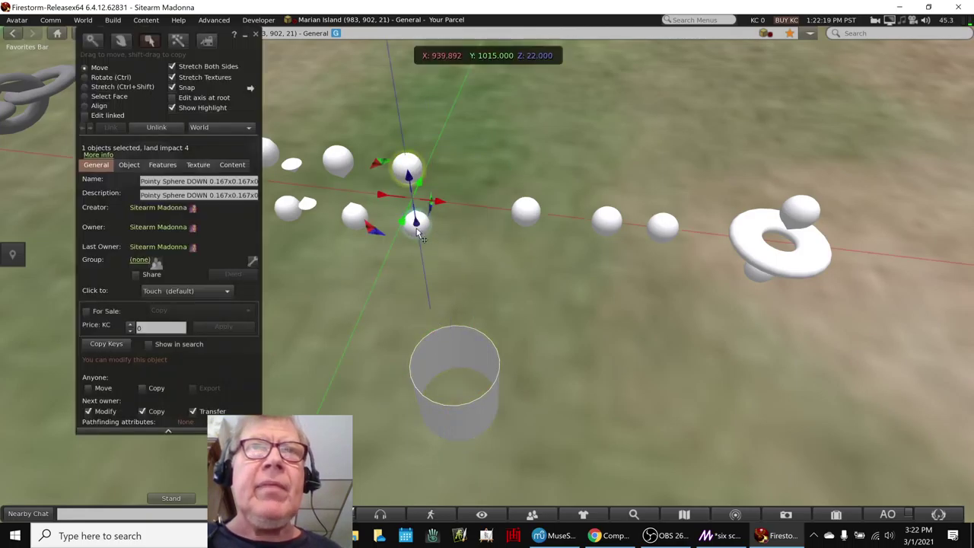
{"action": "key", "text": "alt+Tab"}
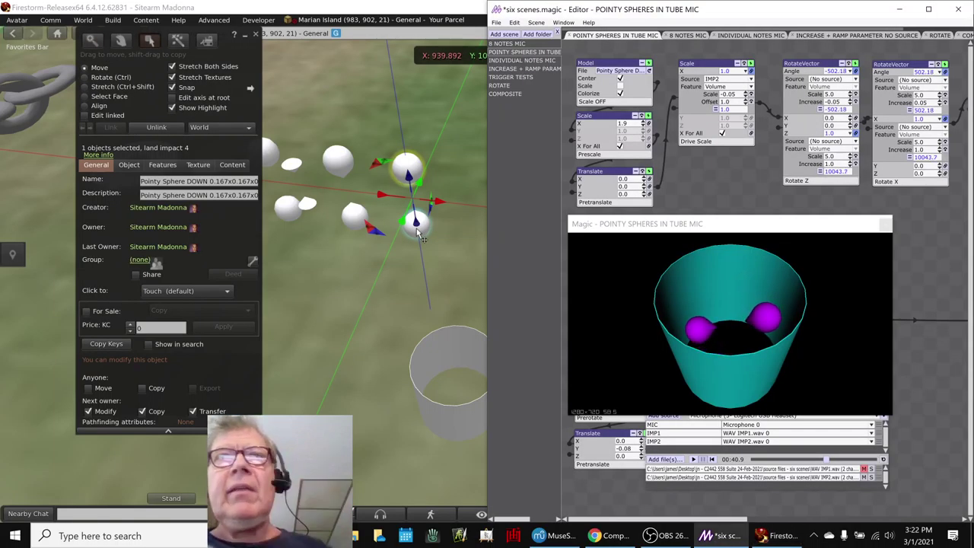
{"action": "left_click", "coordinate": [256, 36]}
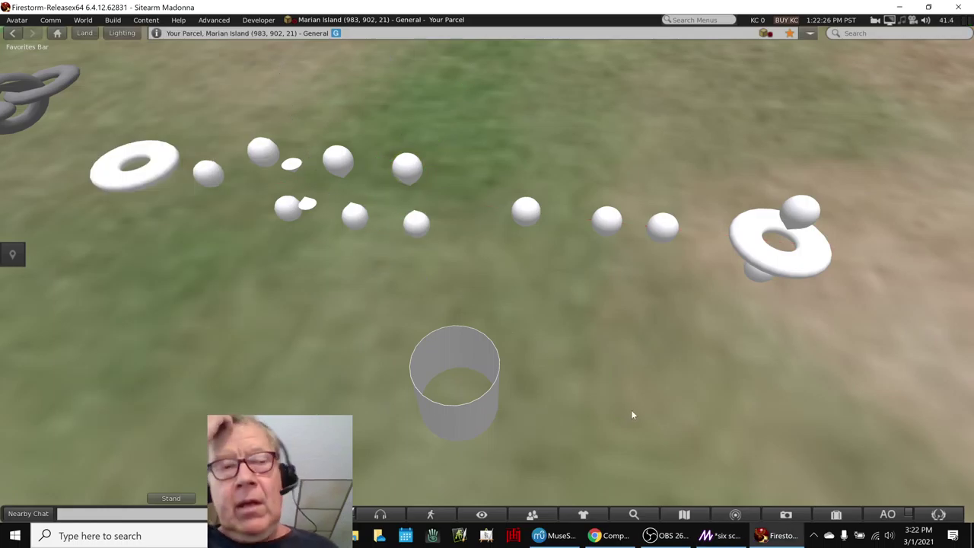
Reset the camera to the avatar and bring it to the drum cylinders and the chain of piano, bass and choir rings.
{"action": "key", "text": "Escape"}
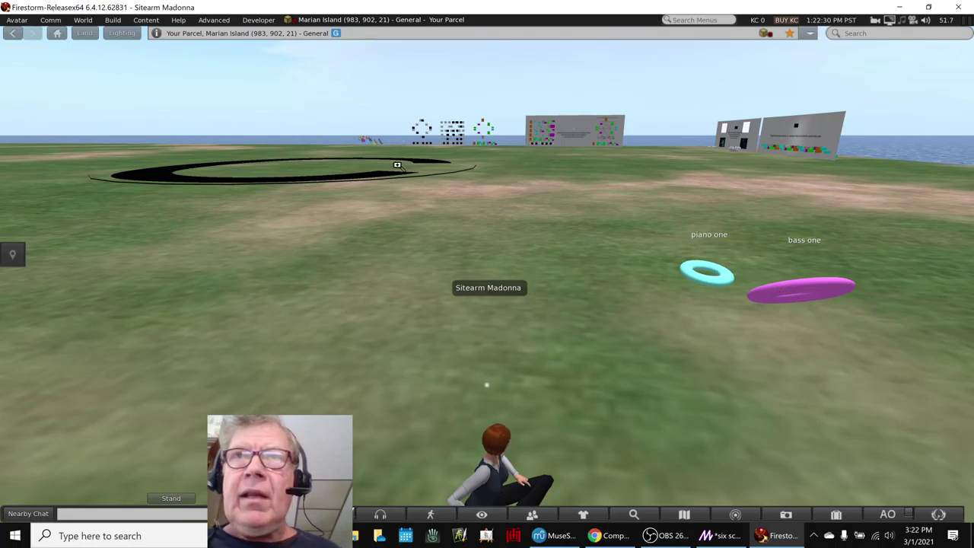
{"action": "left_click_drag", "start_coordinate": [371, 140], "coordinate": [370, 106]}
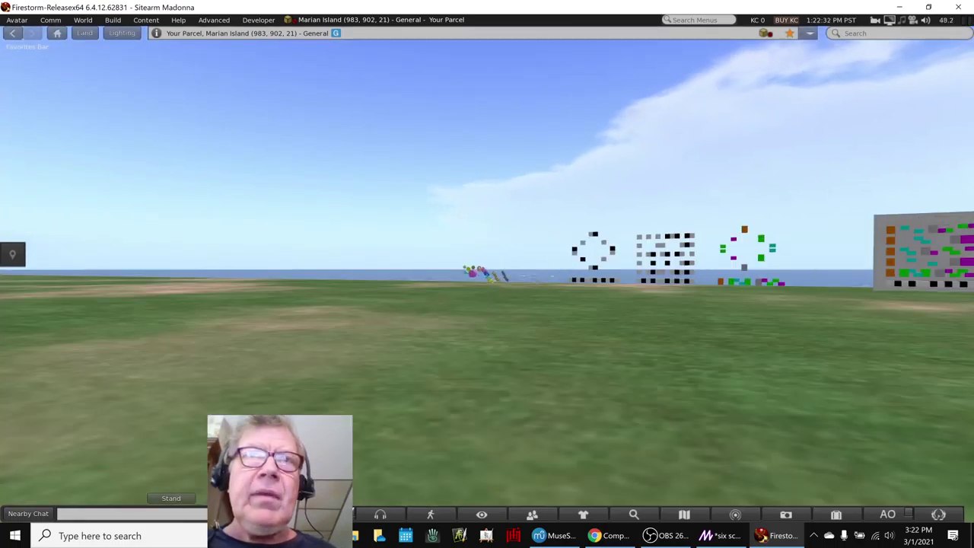
{"action": "key", "text": "w"}
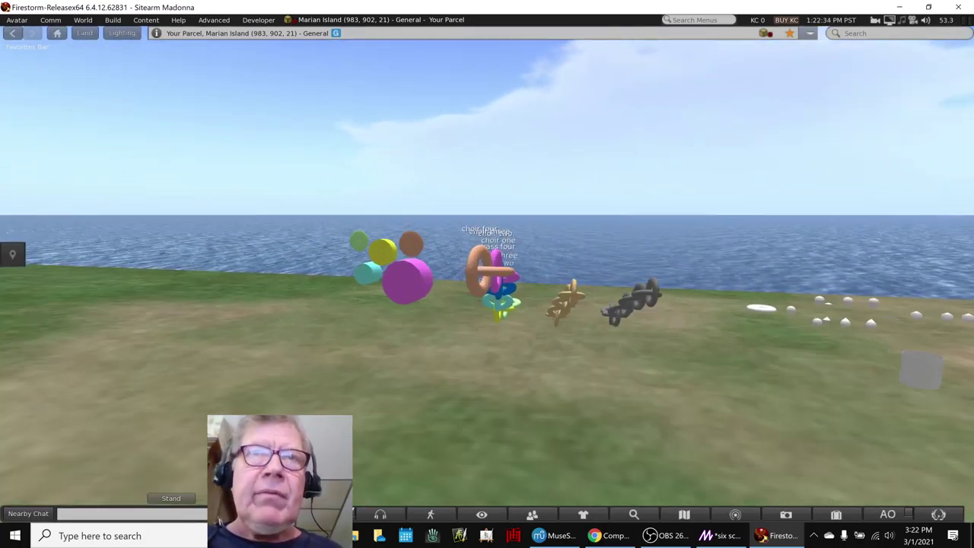
{"action": "left_click_drag", "start_coordinate": [487, 274], "coordinate": [646, 306]}
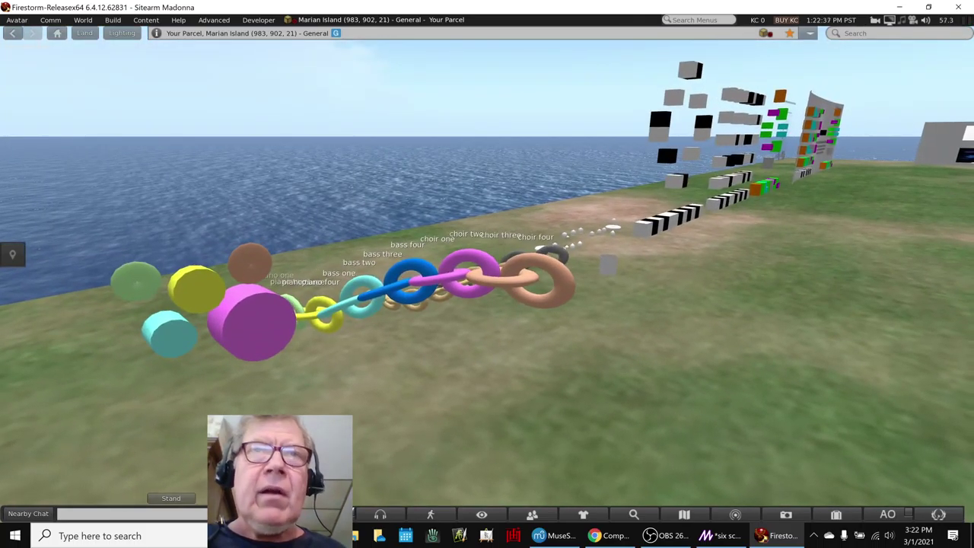
Bring the camera to the colored scale blocks on the Hybrid Tech and Cross-Dimensional Thinking in Music backdrop.
{"action": "left_click_drag", "start_coordinate": [675, 181], "coordinate": [666, 183]}
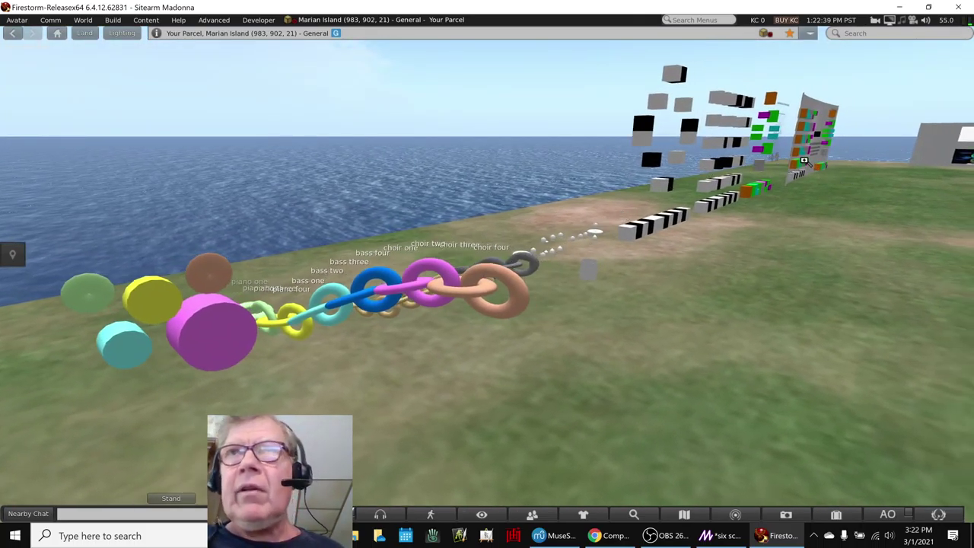
{"action": "left_click_drag", "start_coordinate": [805, 161], "coordinate": [799, 80]}
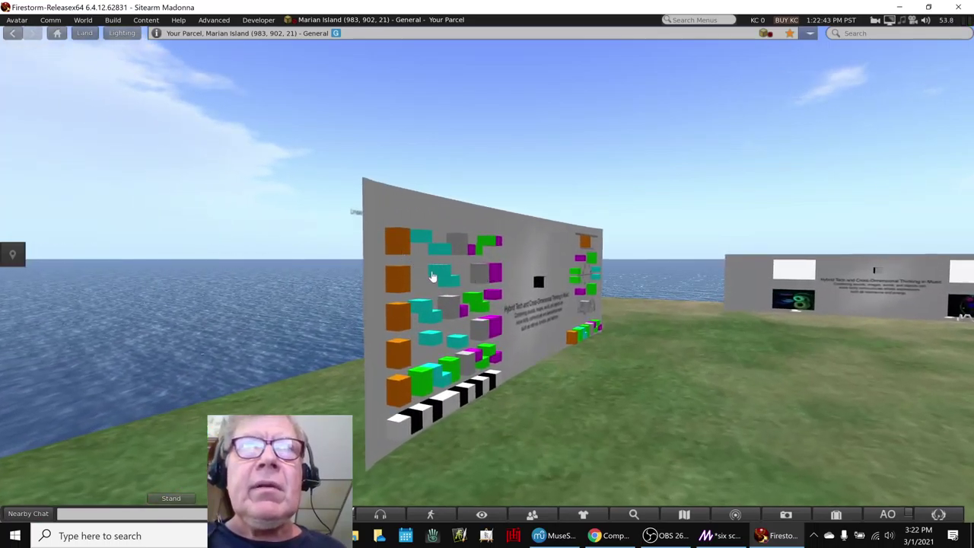
{"action": "left_click", "coordinate": [471, 329], "text": "alt"}
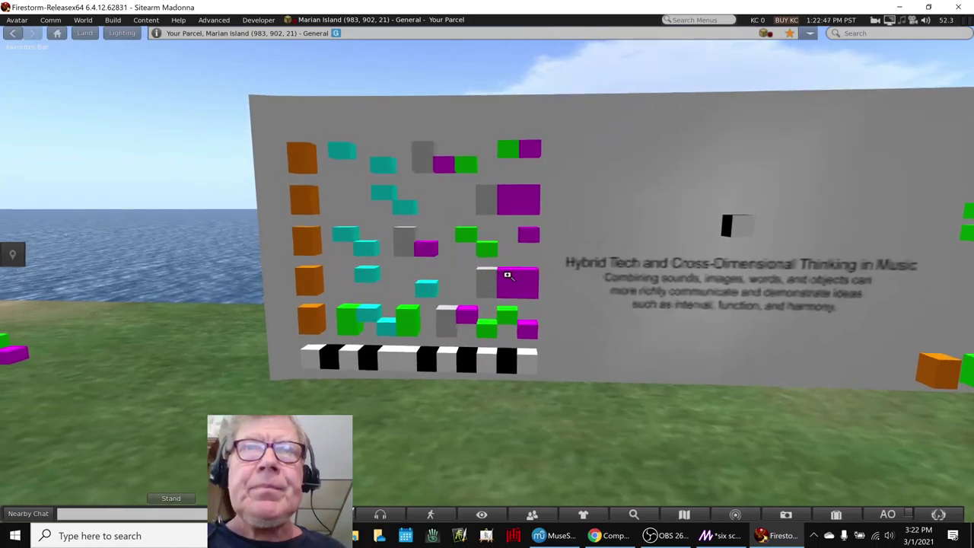
Leave the scale blocks and bring the camera to the orchestra objects in front of the 3D collaboration backdrop.
{"action": "key", "text": "Escape"}
{"action": "left_click_drag", "start_coordinate": [567, 340], "coordinate": [489, 257]}
{"action": "left_click_drag", "start_coordinate": [420, 223], "coordinate": [420, 201]}
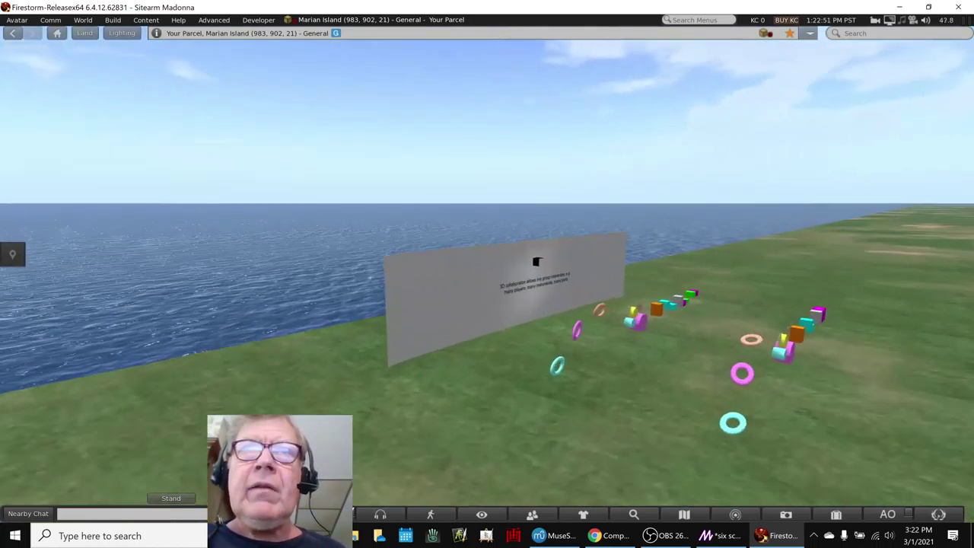
{"action": "scroll", "coordinate": [487, 274], "scroll_direction": "down", "scroll_amount": 10}
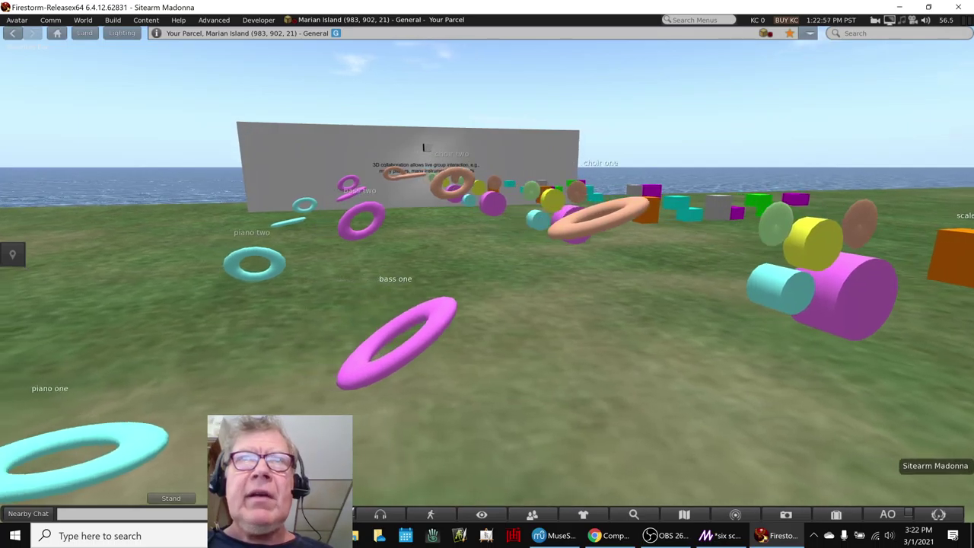
Touch the choir one ring and inspect the details of the five-piece drum kit in the first orchestra set.
{"action": "left_click", "coordinate": [564, 230]}
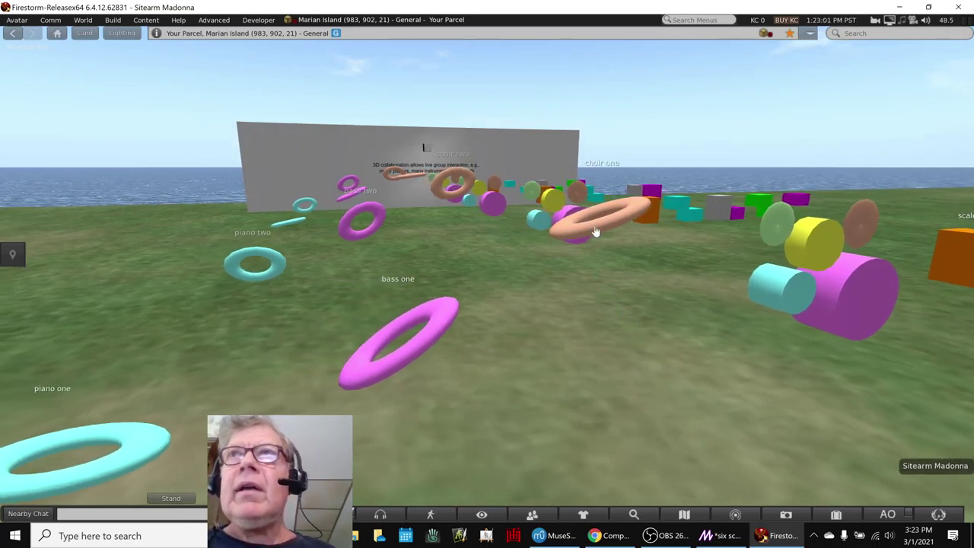
{"action": "mouse_move", "coordinate": [772, 228]}
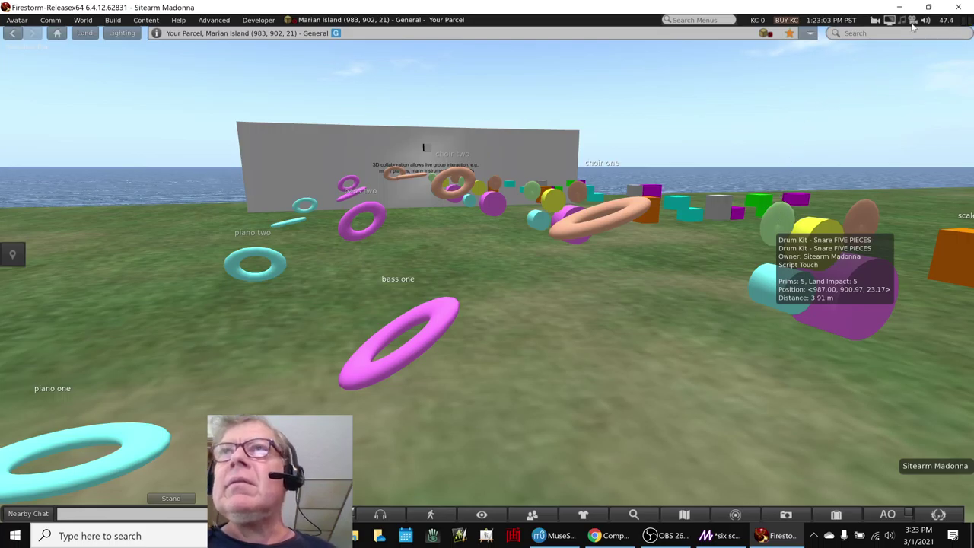
{"action": "mouse_move", "coordinate": [913, 23]}
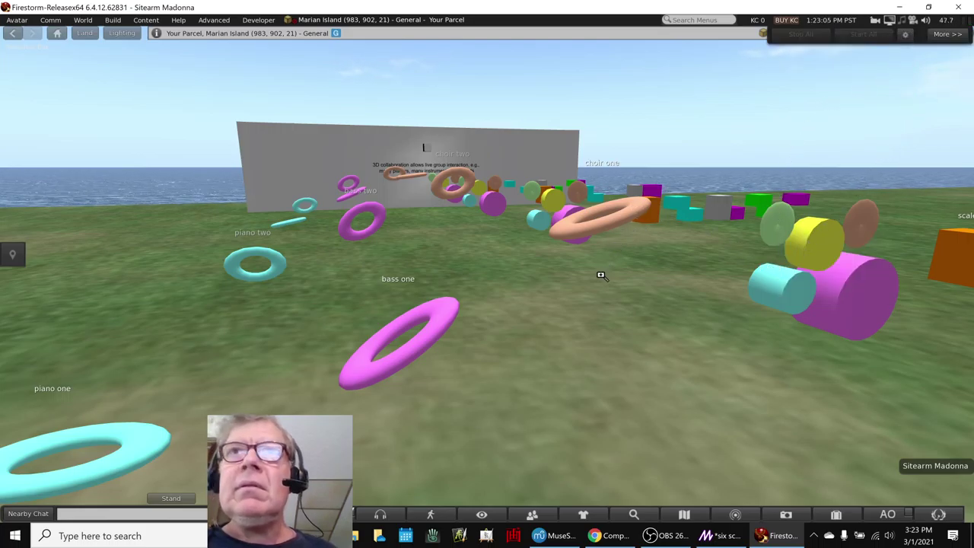
{"action": "key", "text": "Escape"}
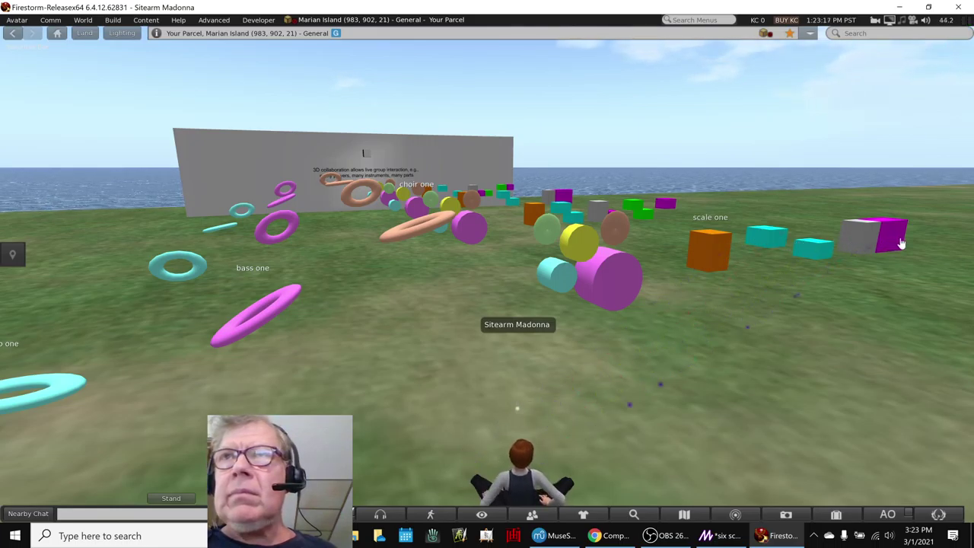
Move the camera past the first drum kit to examine the piano two, bass two and choir two rings.
{"action": "left_click_drag", "start_coordinate": [572, 270], "coordinate": [495, 279]}
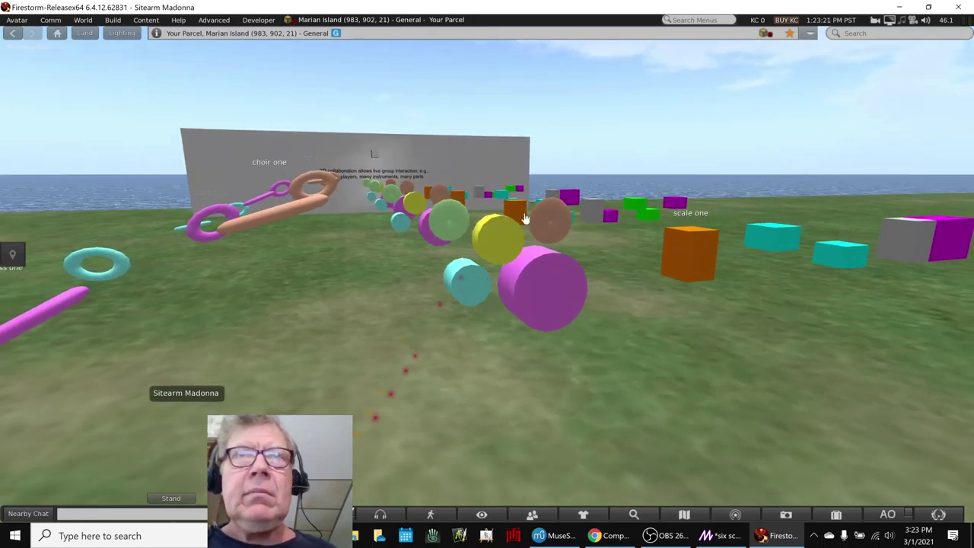
{"action": "left_click_drag", "start_coordinate": [450, 228], "coordinate": [487, 274]}
{"action": "left_click_drag", "start_coordinate": [312, 303], "coordinate": [487, 274]}
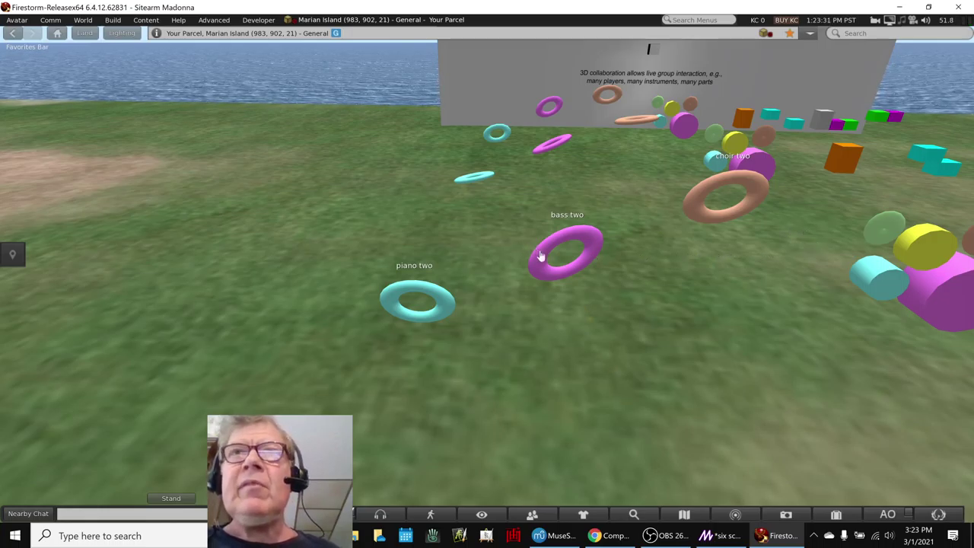
{"action": "mouse_move", "coordinate": [542, 255]}
{"action": "mouse_move", "coordinate": [543, 255]}
{"action": "left_mouse_down"}
{"action": "mouse_move", "coordinate": [543, 198]}
{"action": "mouse_move", "coordinate": [541, 260]}
{"action": "left_mouse_up"}
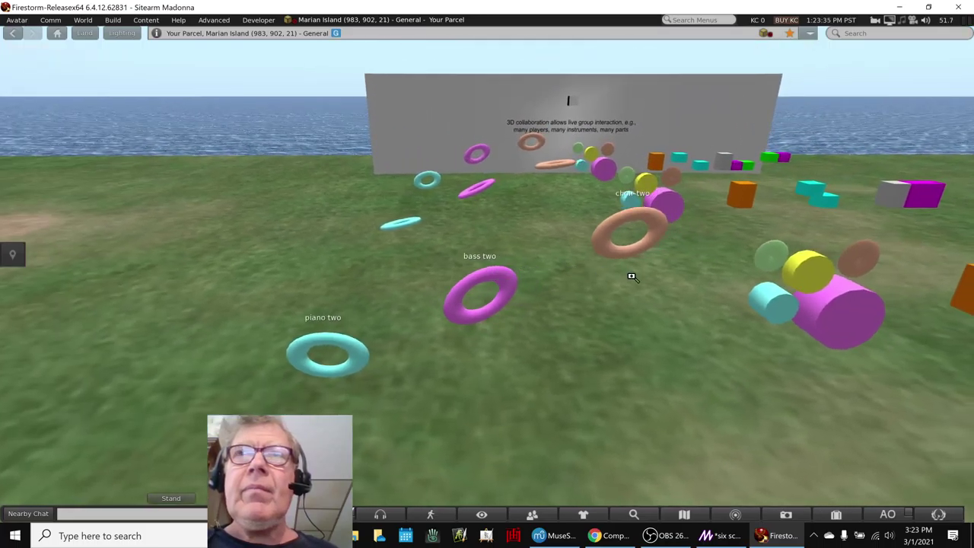
{"action": "key", "text": "Right"}
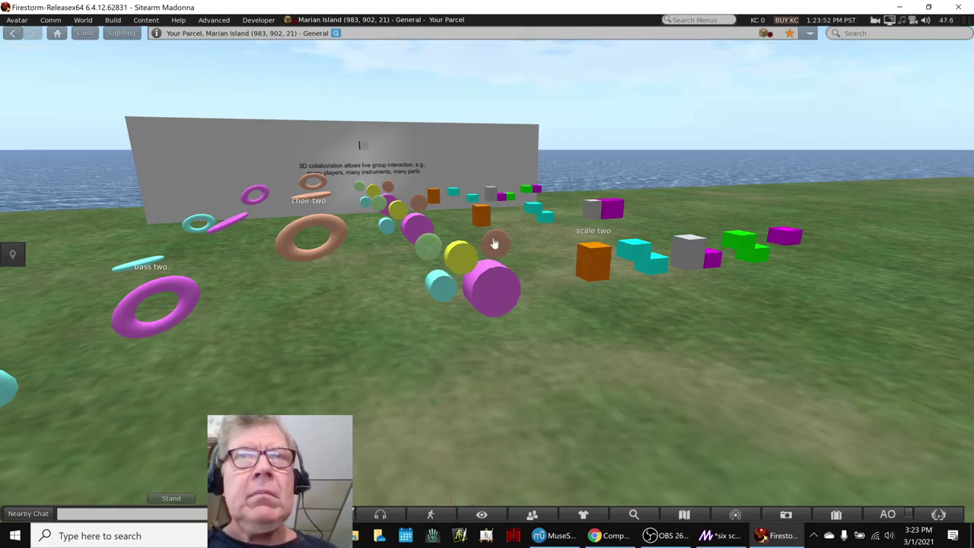
Examine the third orchestra set from its choir ring and drum kit to the scale three blocks.
{"action": "left_click_drag", "start_coordinate": [423, 235], "coordinate": [491, 278]}
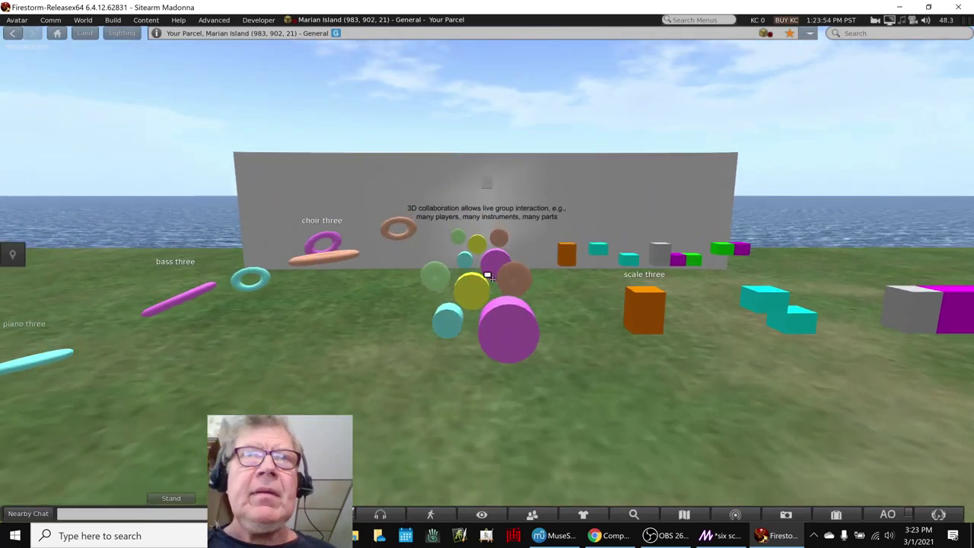
{"action": "left_click_drag", "start_coordinate": [326, 263], "coordinate": [493, 259]}
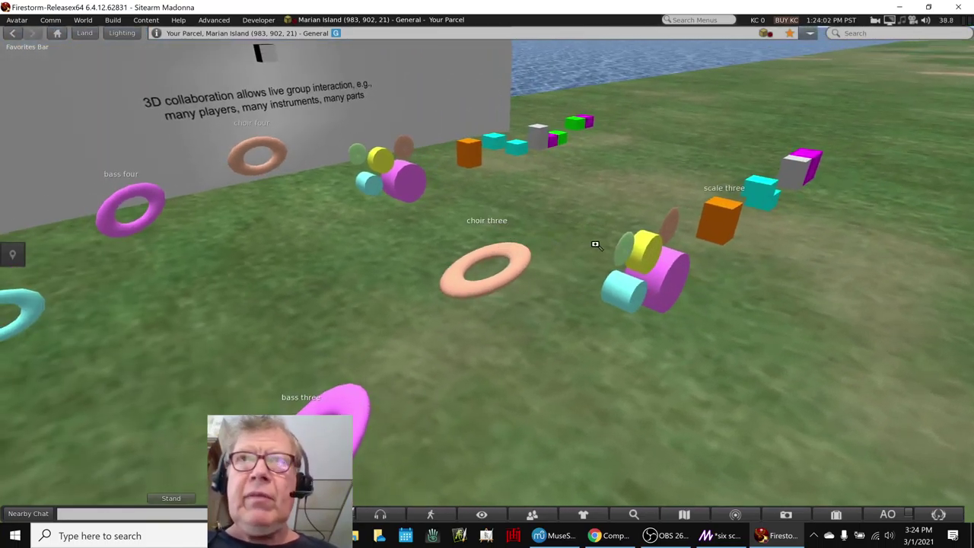
{"action": "left_click_drag", "start_coordinate": [713, 215], "coordinate": [487, 275]}
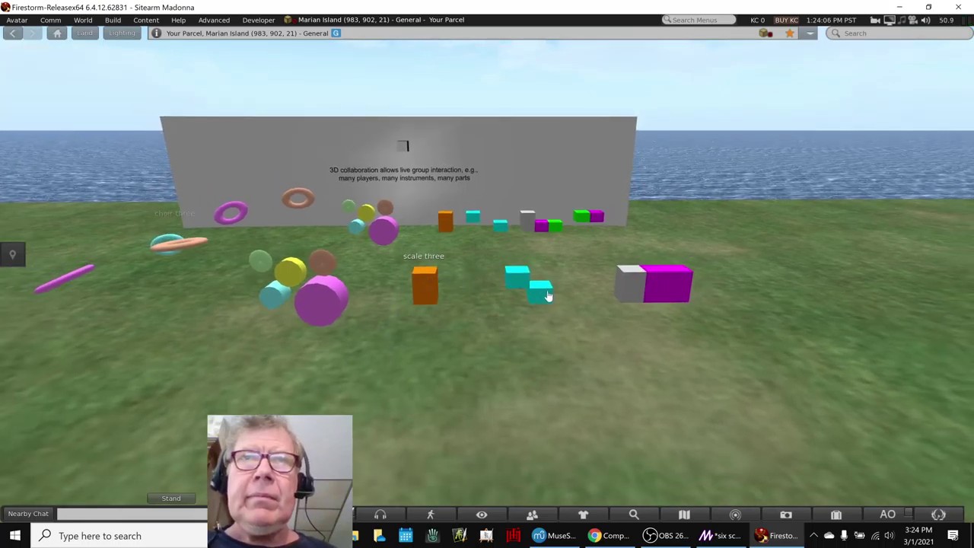
{"action": "left_click", "coordinate": [289, 300], "text": "alt"}
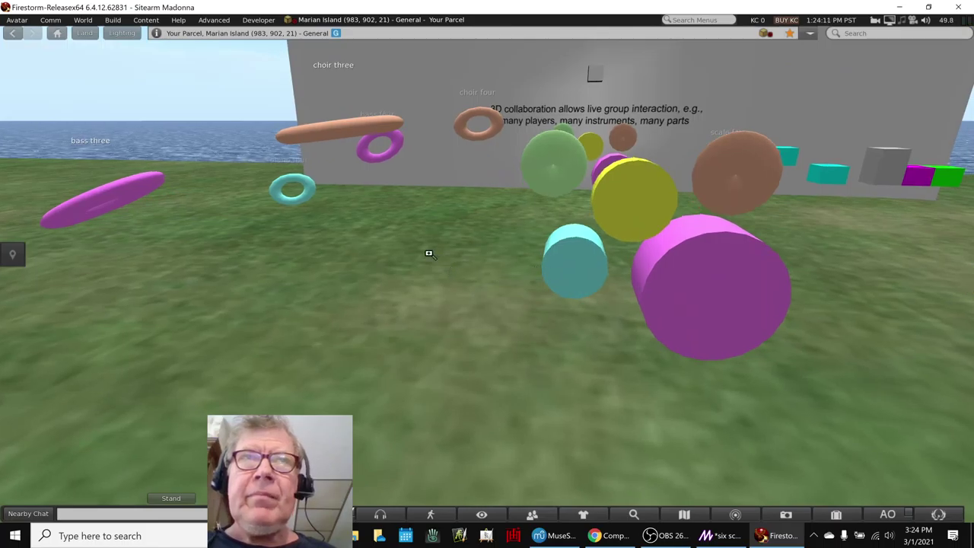
View the piano, bass and choir three rings, and raise the camera to an overview of all four orchestra sets.
{"action": "key", "text": "Escape"}
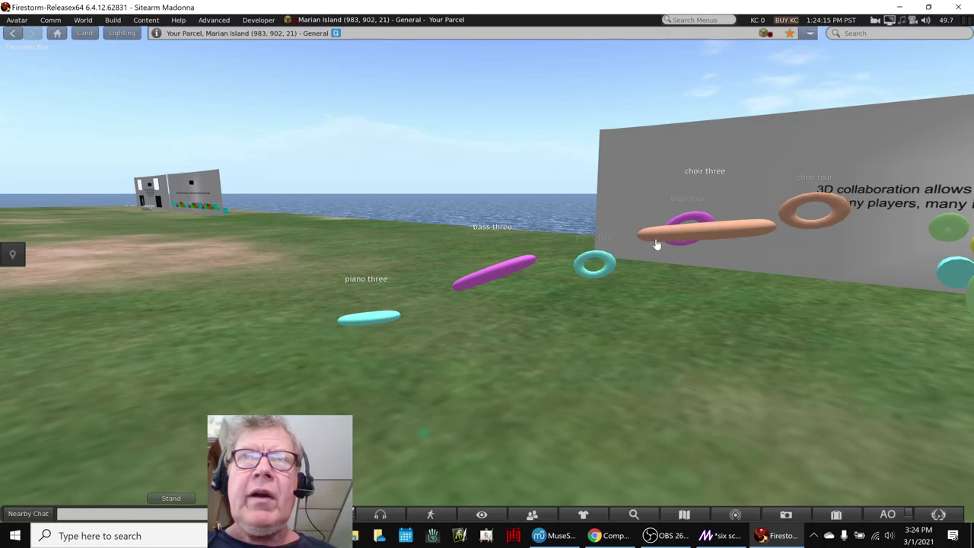
{"action": "mouse_move", "coordinate": [620, 255]}
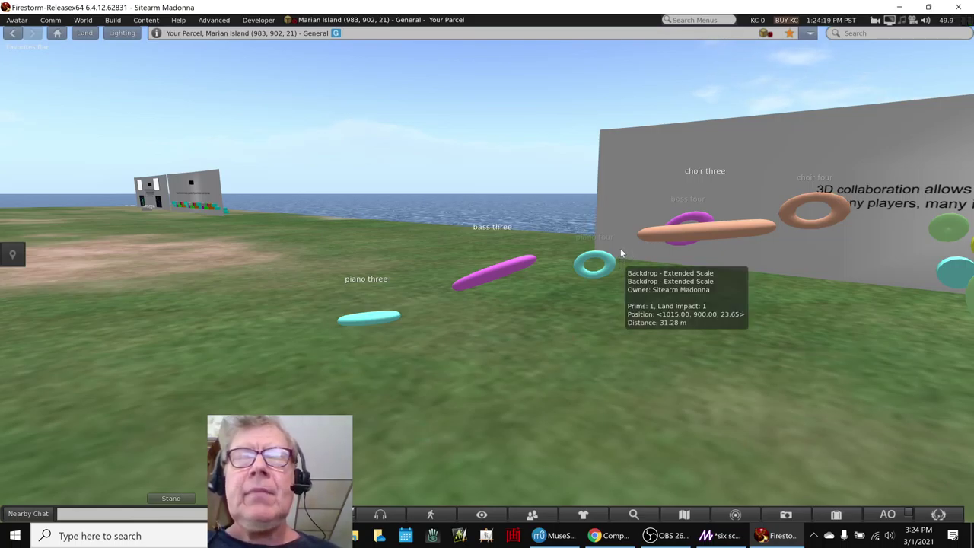
{"action": "left_click_drag", "start_coordinate": [597, 270], "coordinate": [596, 315]}
{"action": "left_click_drag", "start_coordinate": [699, 336], "coordinate": [761, 411]}
{"action": "left_click_drag", "start_coordinate": [528, 359], "coordinate": [517, 433]}
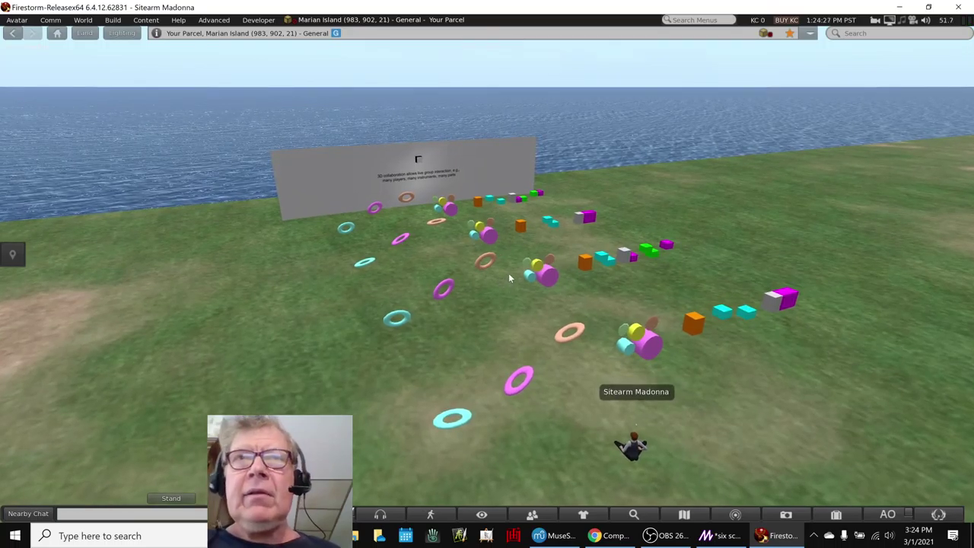
{"action": "scroll", "coordinate": [509, 272], "scroll_direction": "up", "scroll_amount": 3}
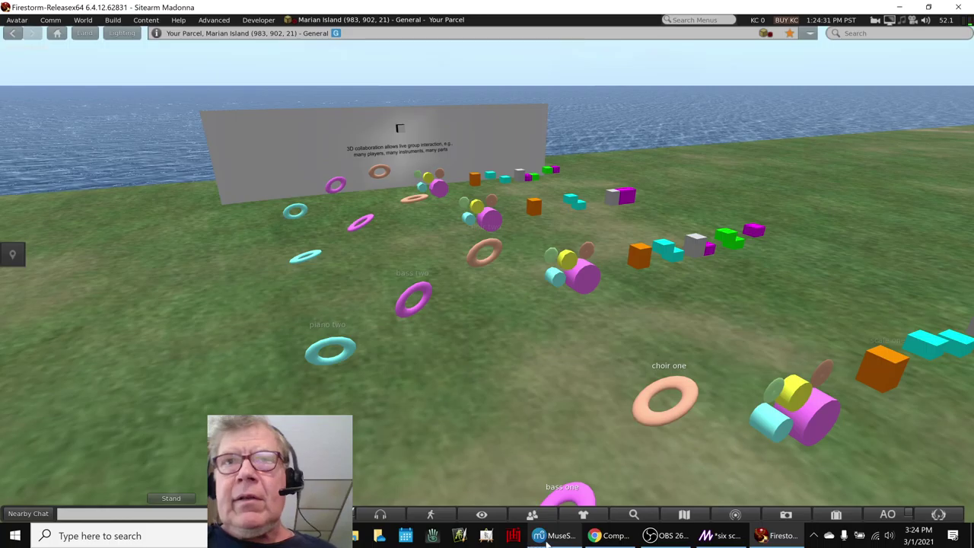
Switch to the project spreadsheet in Chrome and select the backbones and polyphones idea under Ideas Next Time.
{"action": "left_click", "coordinate": [596, 537]}
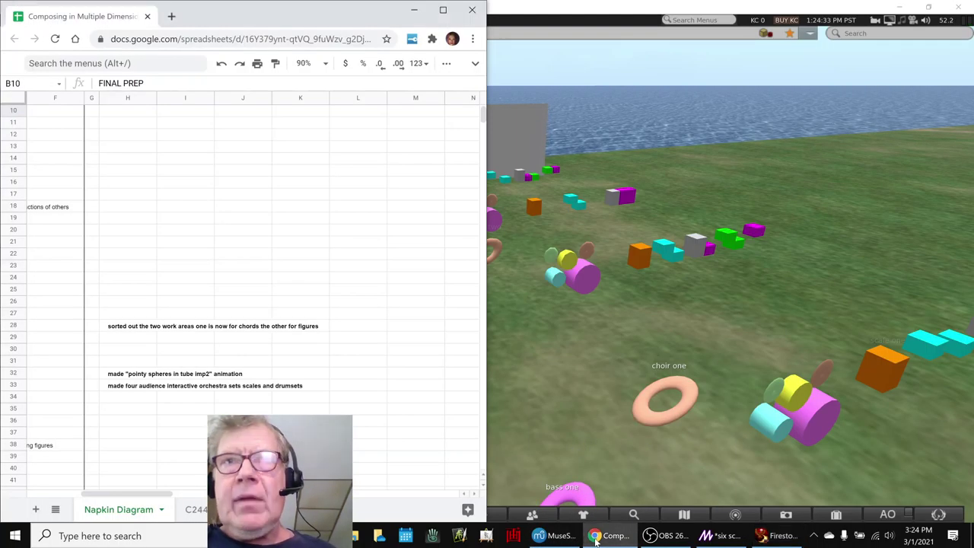
{"action": "left_click", "coordinate": [300, 445]}
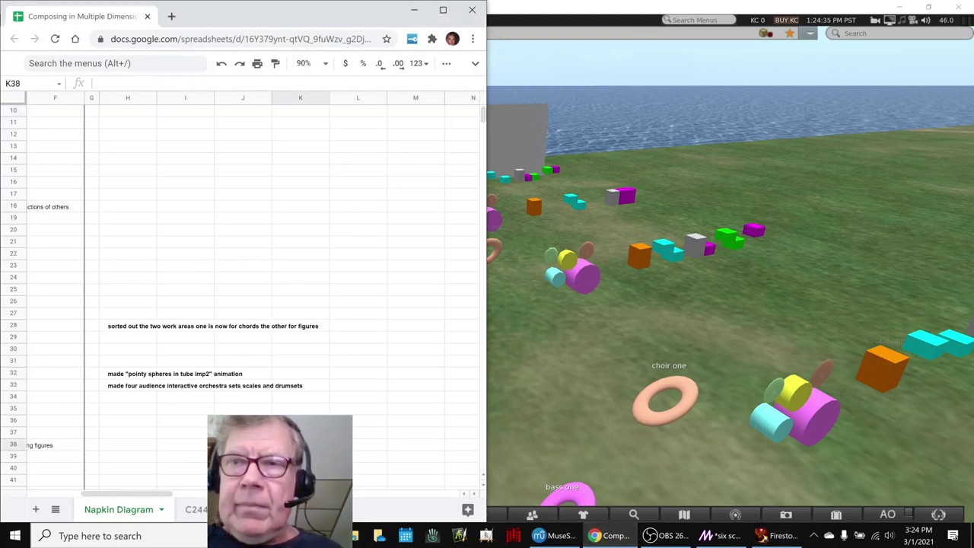
{"action": "key", "text": "Home"}
{"action": "scroll", "coordinate": [157, 438], "scroll_direction": "down", "scroll_amount": 2}
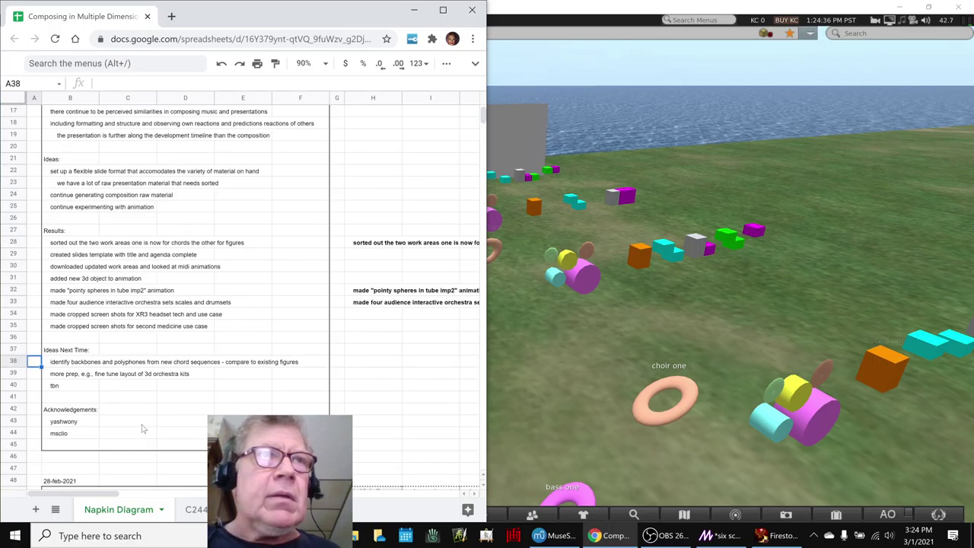
{"action": "left_click", "coordinate": [55, 364]}
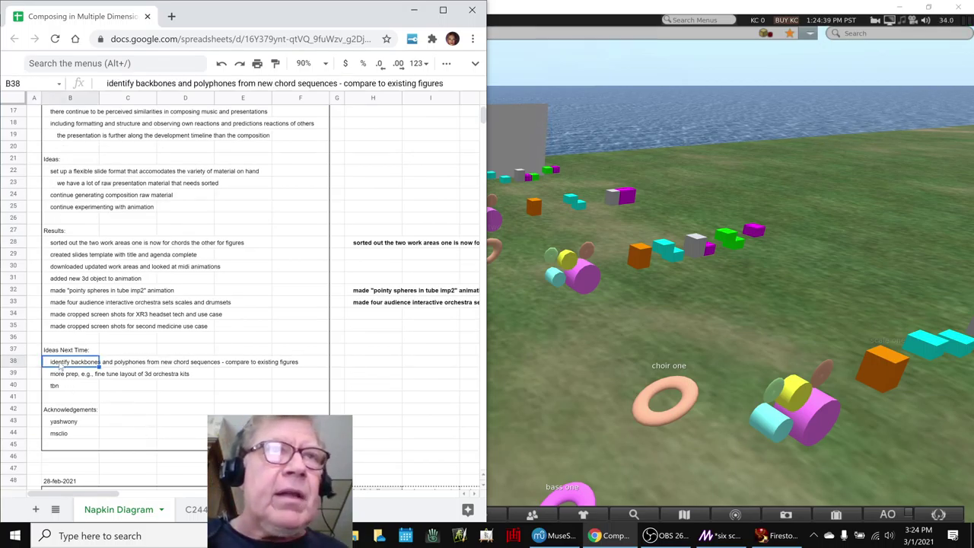
Switch to MuseScore and look through the chord sequences in the Work Area - Chords score down to measure 36.
{"action": "left_click", "coordinate": [538, 536]}
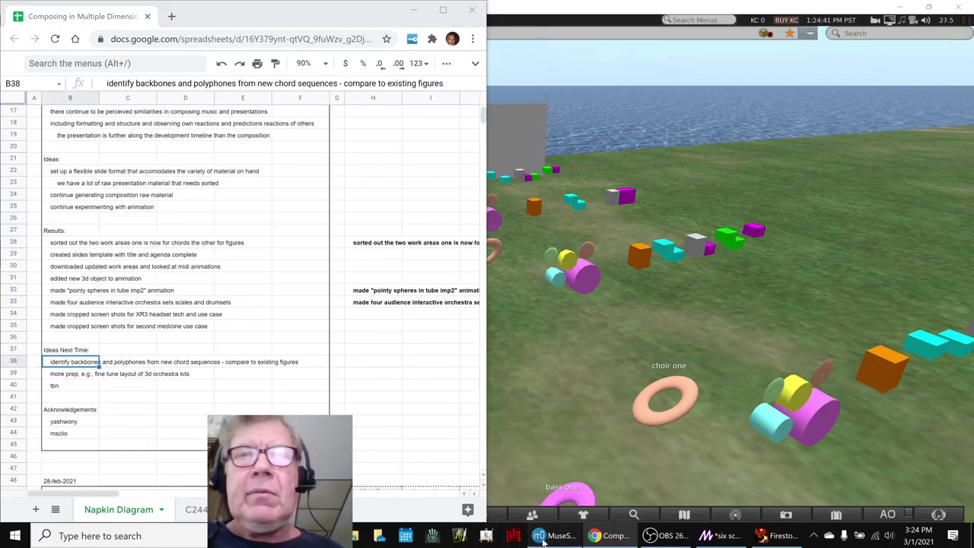
{"action": "left_click", "coordinate": [636, 97]}
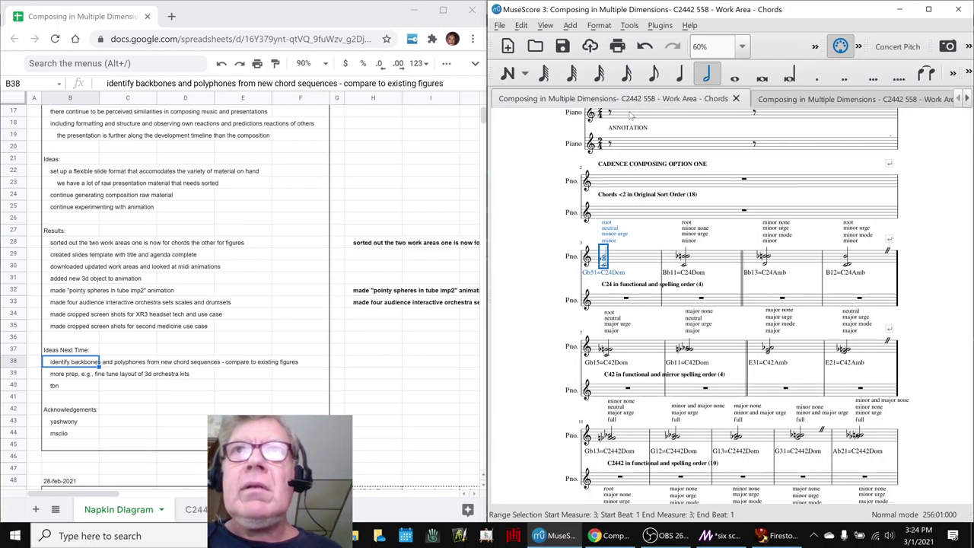
{"action": "scroll", "coordinate": [636, 217], "scroll_direction": "down", "scroll_amount": 5}
{"action": "scroll", "coordinate": [625, 287], "scroll_direction": "down", "scroll_amount": 4}
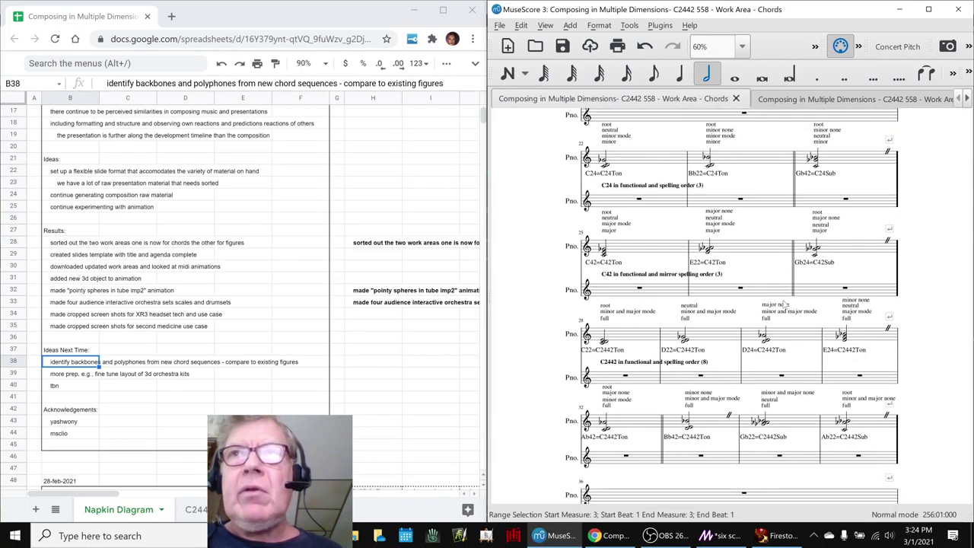
Select the spreadsheet idea about fine-tuning the 3D orchestra kits, and switch to Firestorm to view the layout from behind the avatar.
{"action": "left_click", "coordinate": [55, 376]}
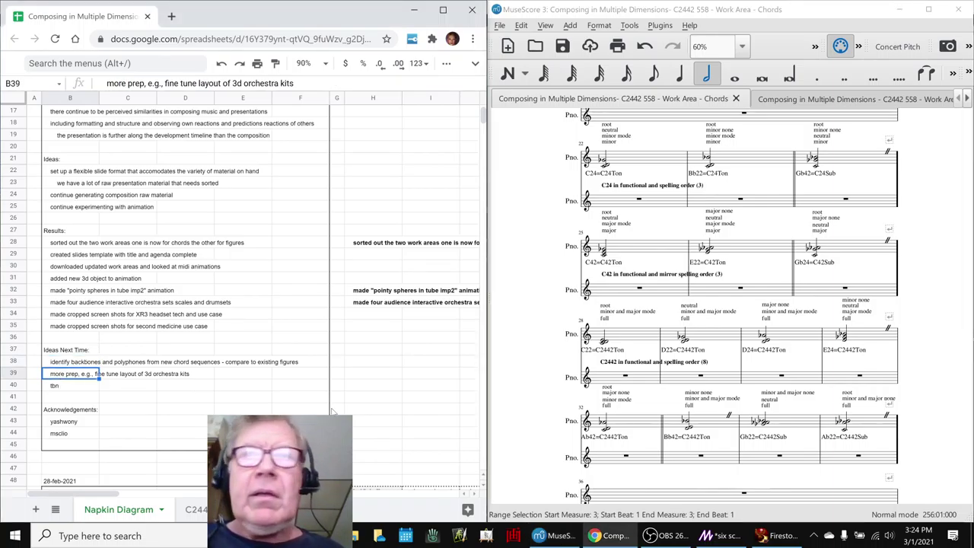
{"action": "left_click", "coordinate": [776, 535]}
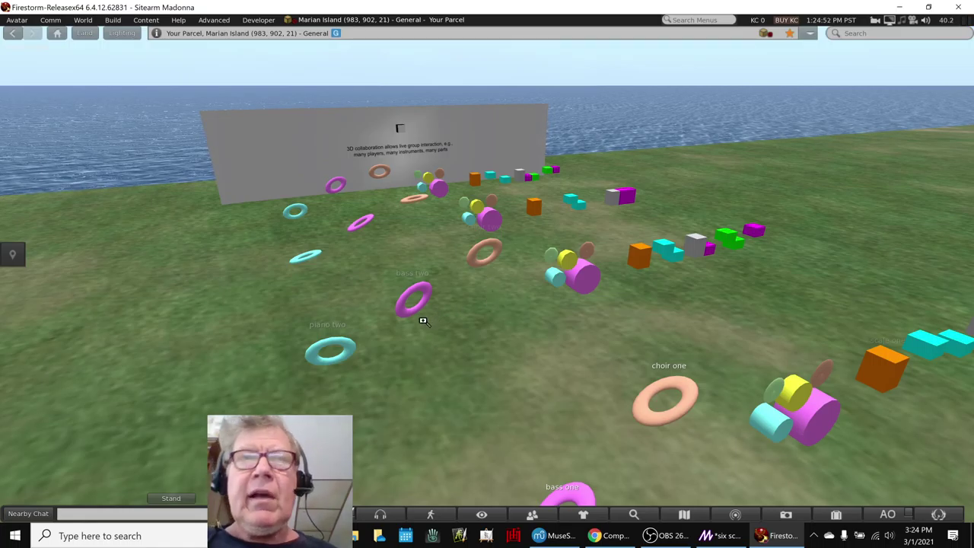
{"action": "left_click_drag", "start_coordinate": [423, 322], "coordinate": [350, 137]}
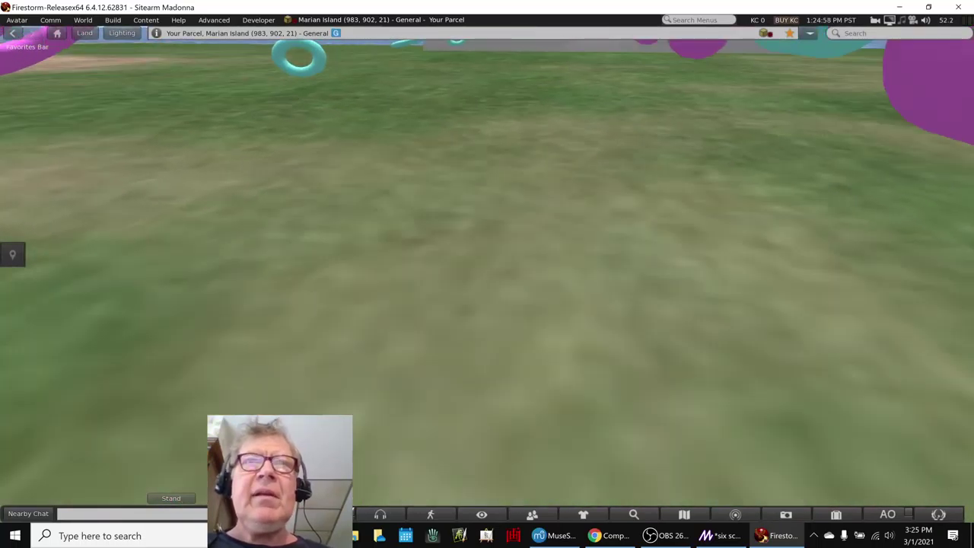
{"action": "key", "text": "Escape"}
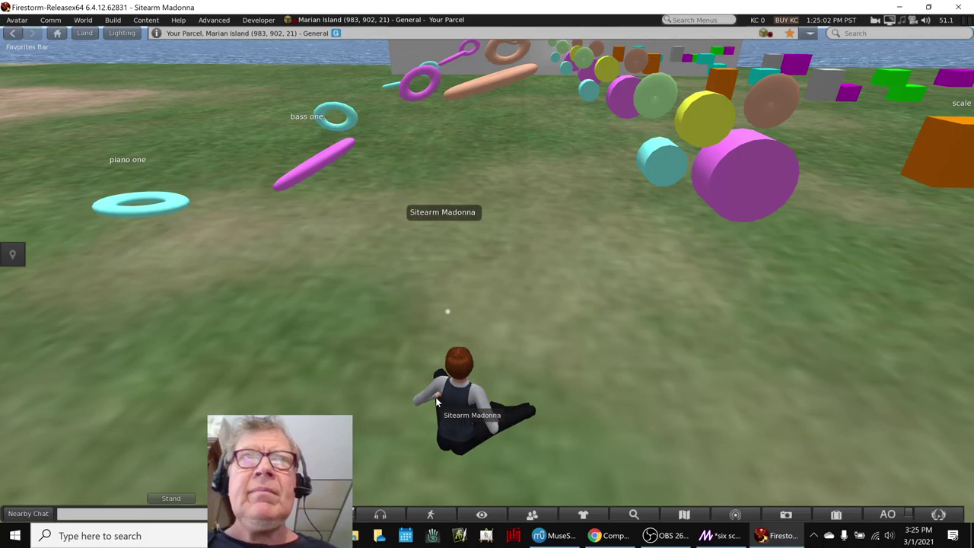
{"action": "scroll", "coordinate": [459, 396], "scroll_direction": "down", "scroll_amount": 5}
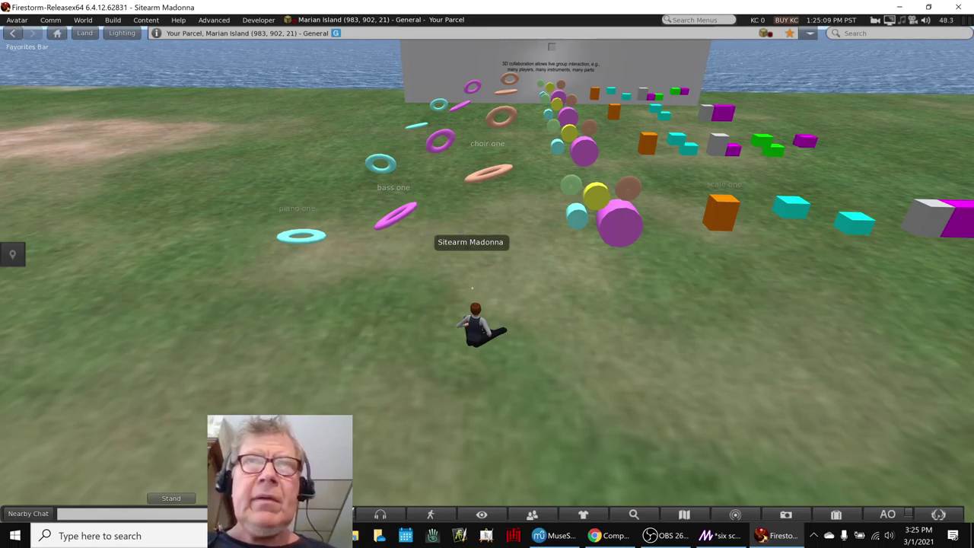
Center the camera on the row of drum kits between the rings and the scale blocks and move closer.
{"action": "left_click", "coordinate": [537, 172], "text": "alt"}
{"action": "scroll", "coordinate": [537, 172], "scroll_direction": "up", "scroll_amount": 5}
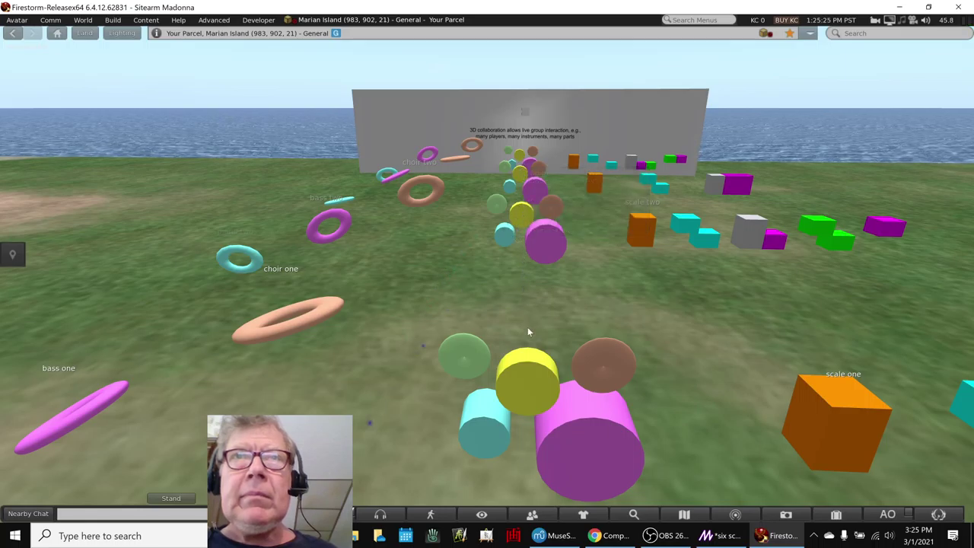
{"action": "mouse_move", "coordinate": [517, 197]}
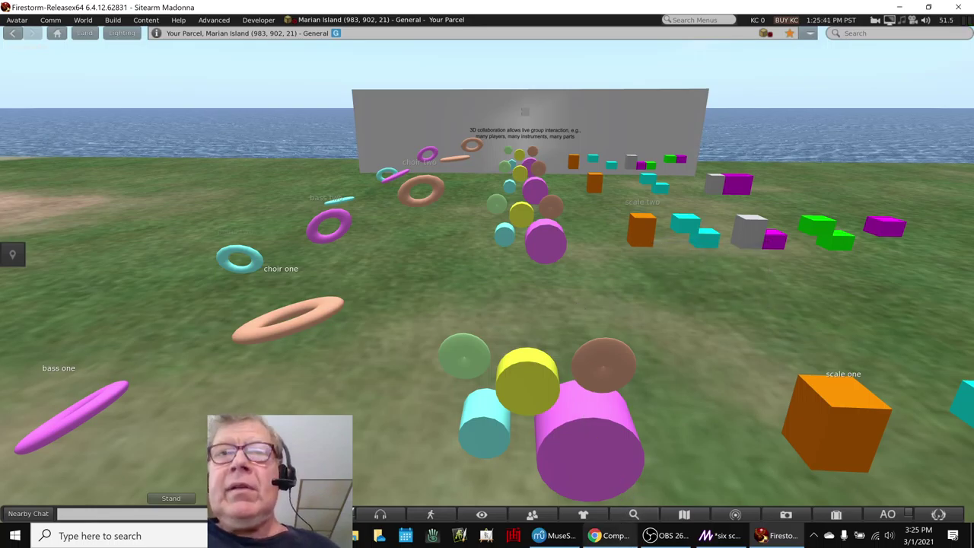
Return to the Ideas Next Time list in the Chrome spreadsheet and switch to OBS with its streaming controls.
{"action": "mouse_move", "coordinate": [650, 538]}
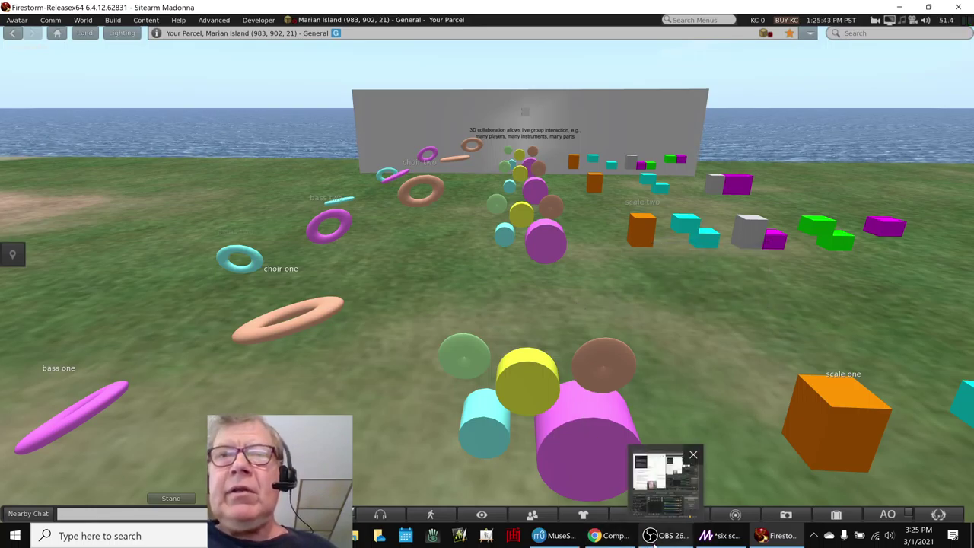
{"action": "left_click", "coordinate": [614, 536]}
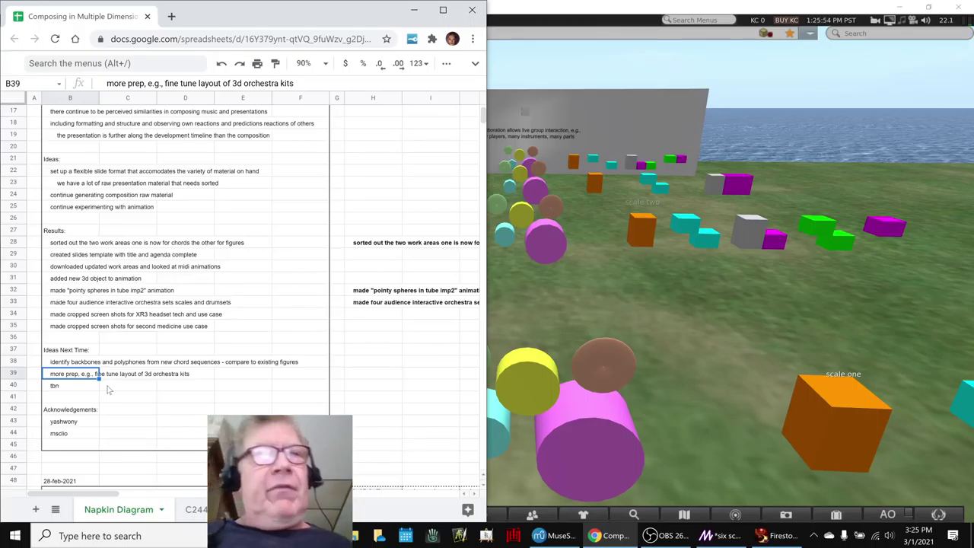
{"action": "left_click", "coordinate": [660, 537]}
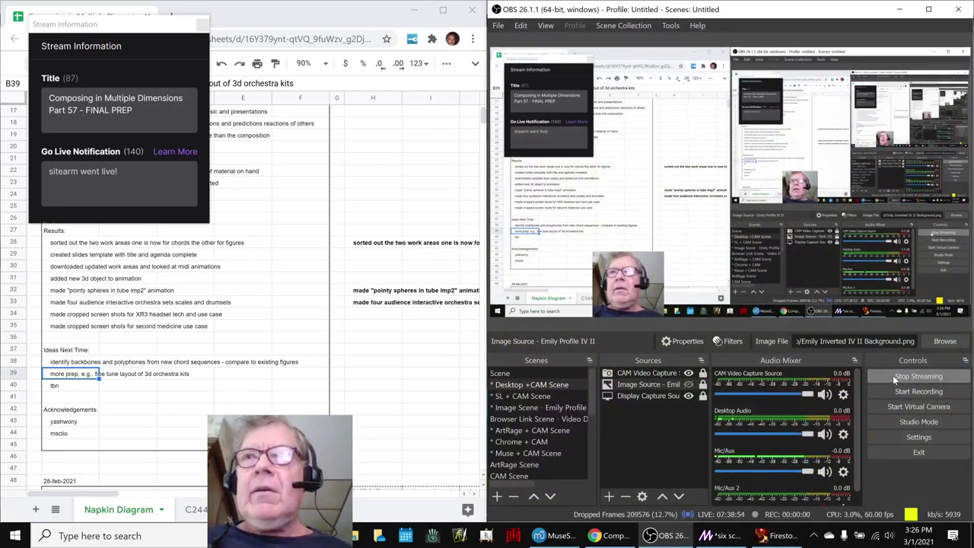